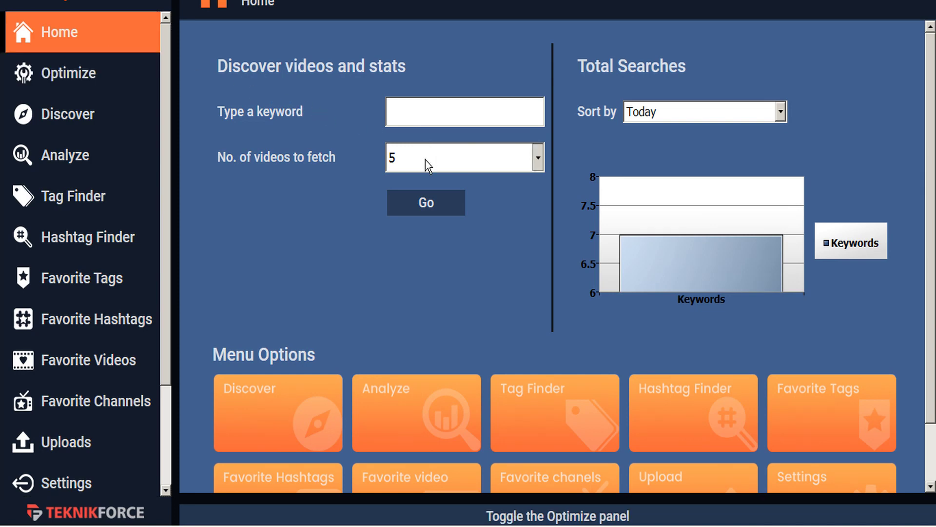
pyautogui.press('Tab')
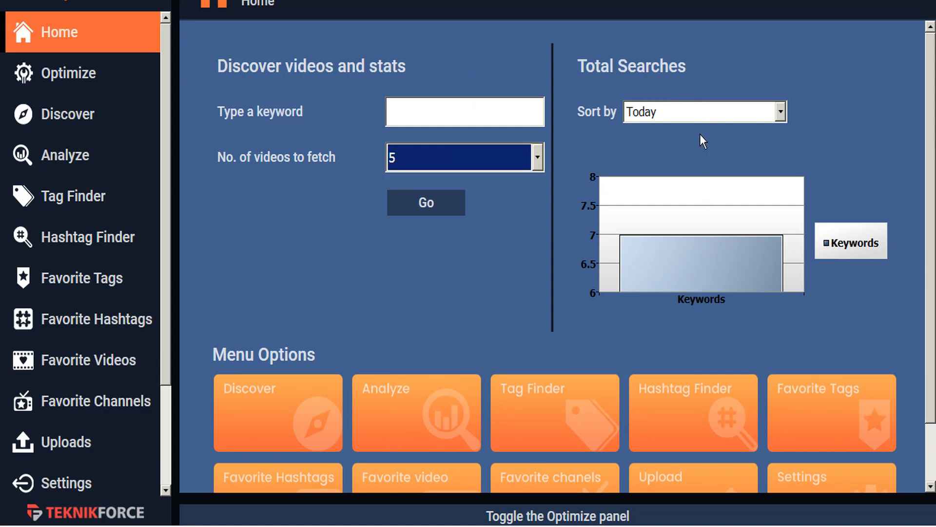
pyautogui.click(780, 111)
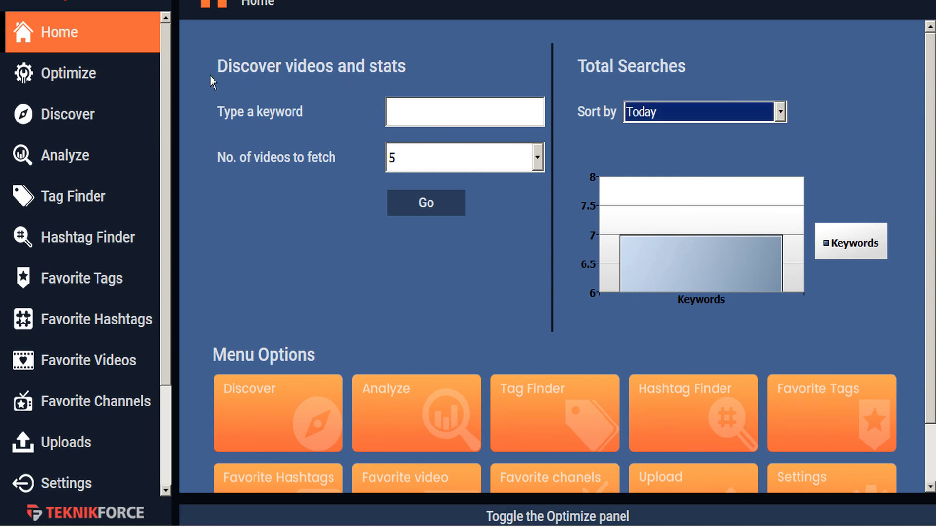
# - Open the Discover page and show the Optimize panel with the metadata fields beside it
pyautogui.click(73, 117)
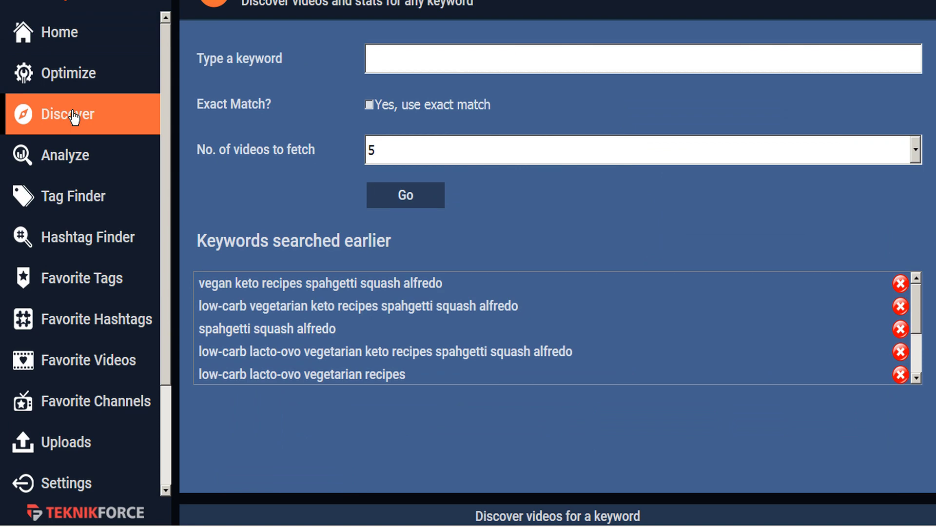
pyautogui.click(83, 80)
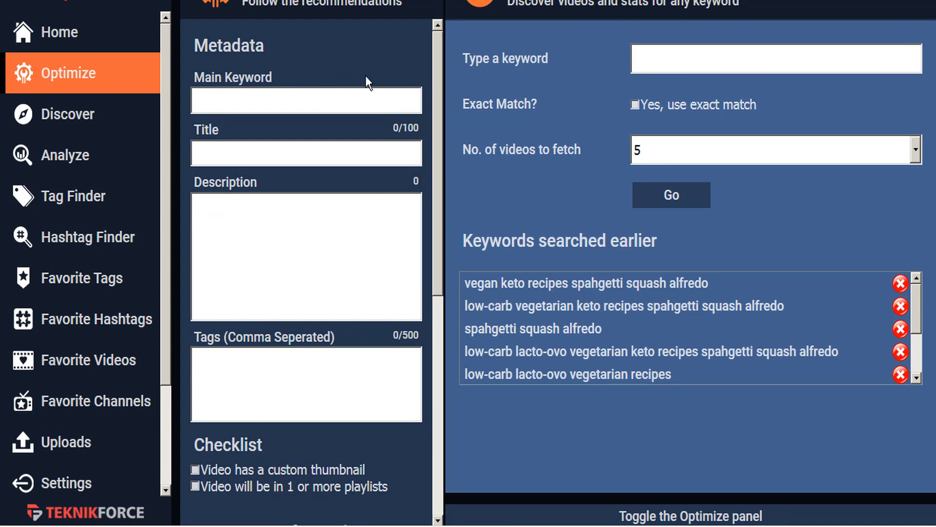
pyautogui.click(104, 82)
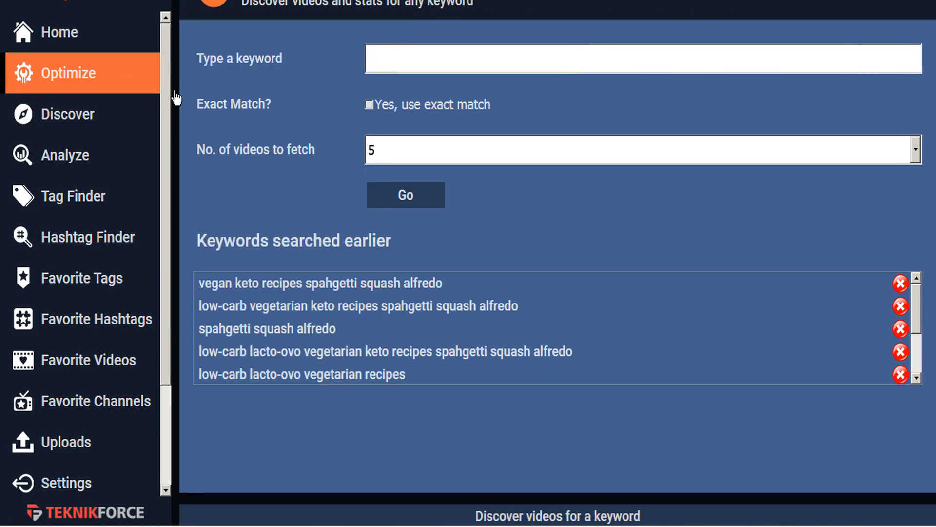
pyautogui.moveTo(175, 97)
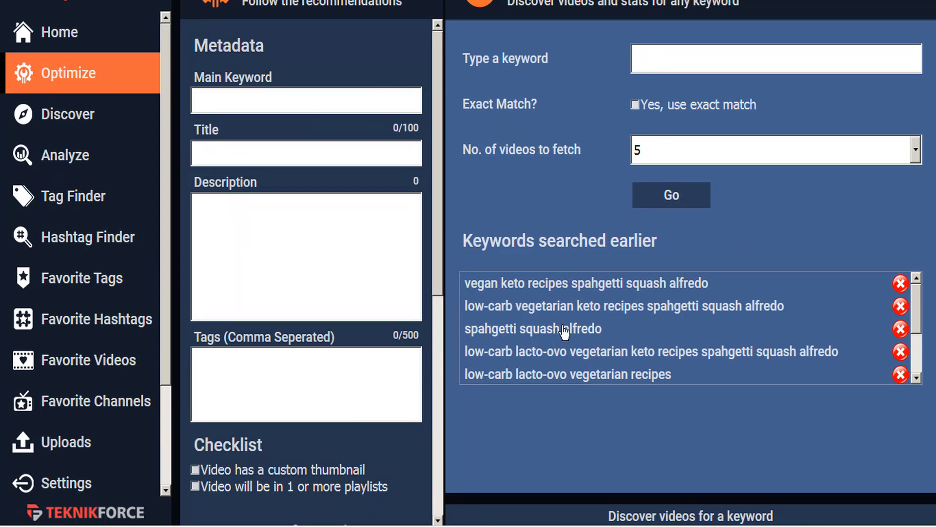
# - Search for videos with the earlier keyword "vegan keto recipes spahgetti squash alfredo"
pyautogui.moveTo(918, 318)
pyautogui.mouseDown()
pyautogui.moveTo(920, 358)
pyautogui.moveTo(919, 316)
pyautogui.mouseUp()
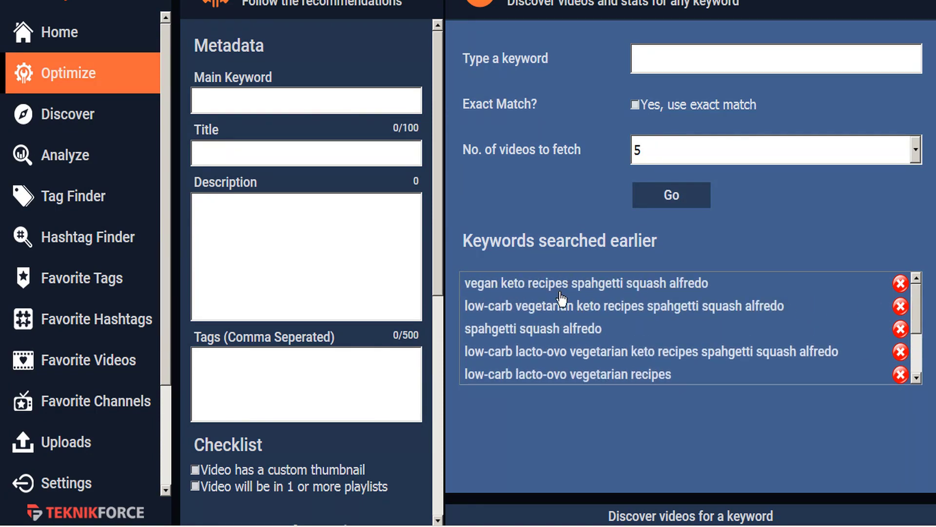
pyautogui.click(526, 291)
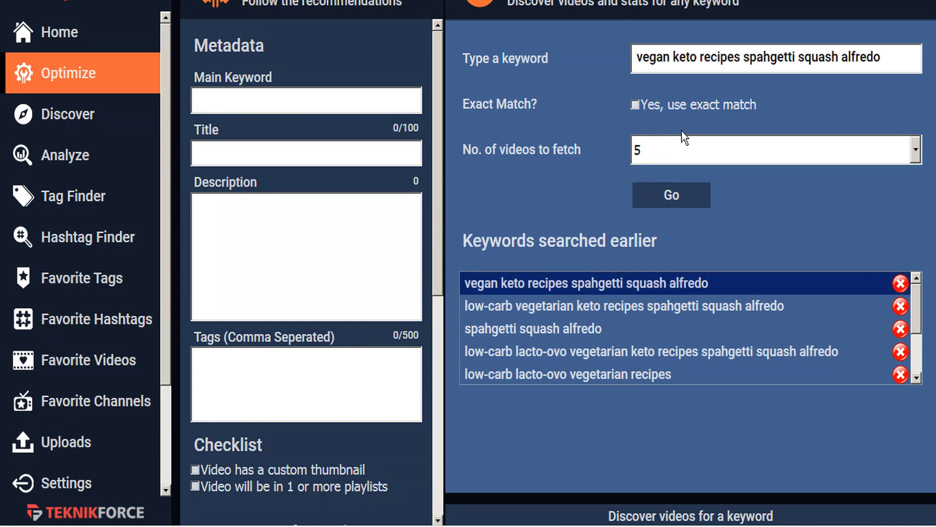
pyautogui.click(672, 155)
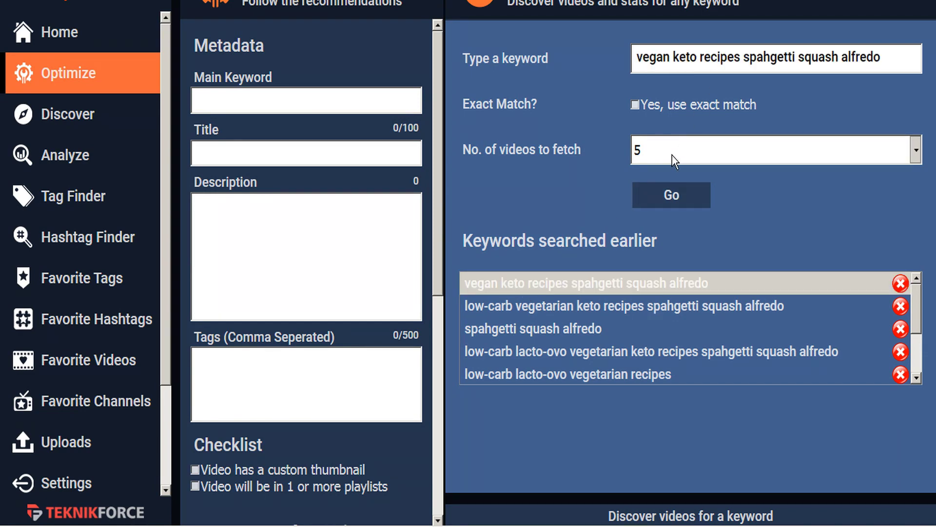
pyautogui.press('Down')
pyautogui.click(666, 200)
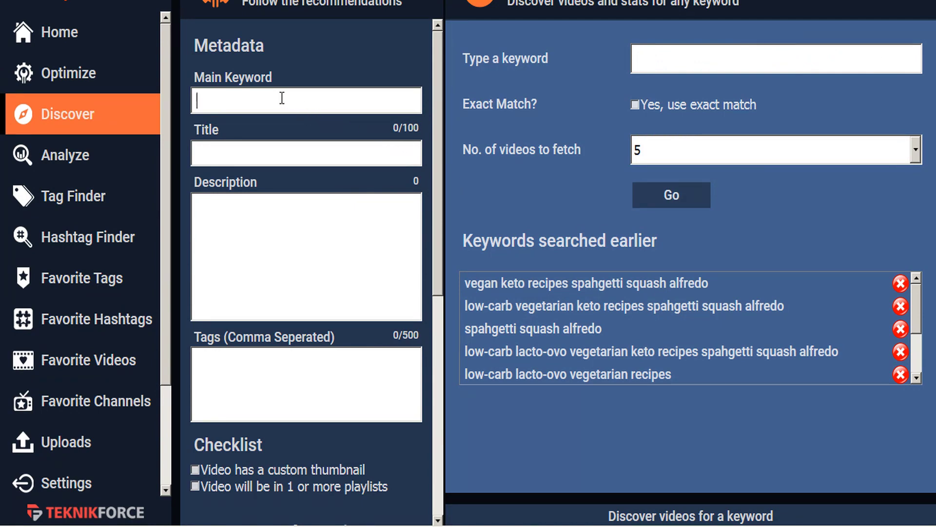
# - Enter the main keyword "Spaghetti Squash Alfredo Recipe" and the title "Spaghetti Squash Alfredo Recipe, low-carb lacto-ovo vegetarian keto recipes"
pyautogui.write('Spaghetti Squash Alfredo Recipe')
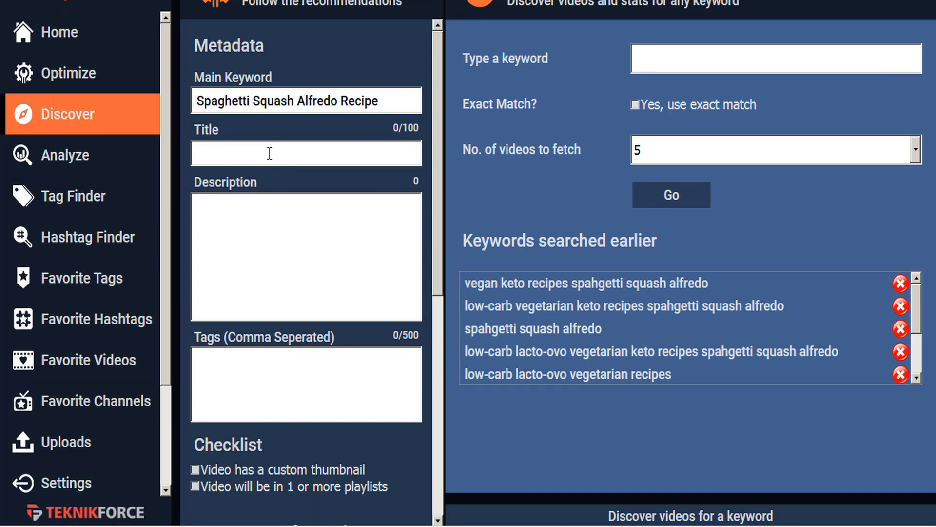
pyautogui.click(270, 153)
pyautogui.write('low-carb lacto-ovo vegetarian keto recipes')
pyautogui.press('Home')
pyautogui.write('Spaghetti Squash Alfredo Recipe,')
# - Copy the full title text into the empty Description field of the metadata
pyautogui.doubleClick(274, 154)
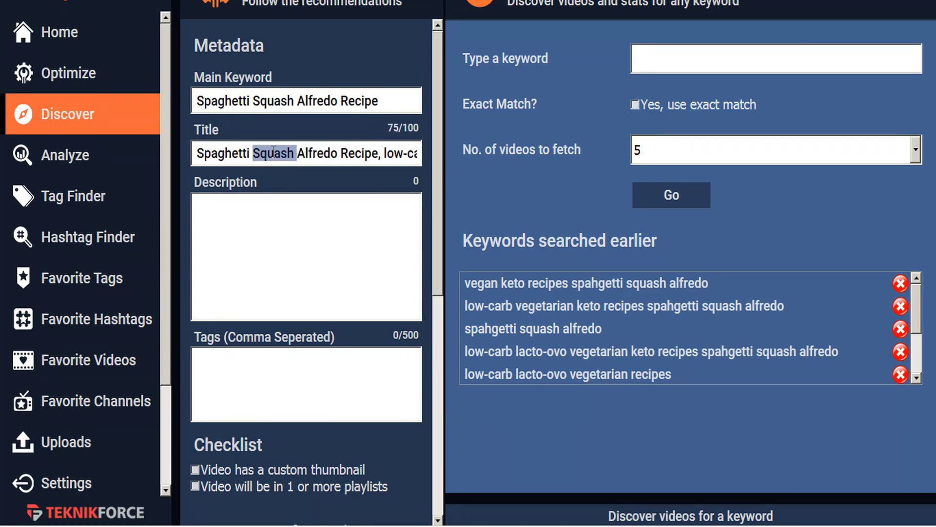
pyautogui.hotkey('ctrl', 'a')
pyautogui.hotkey('ctrl', 'c')
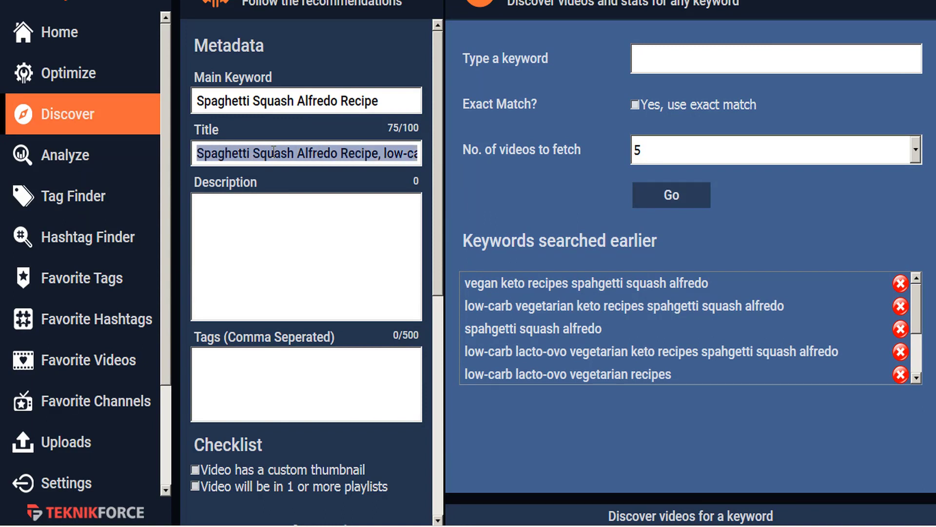
pyautogui.click(275, 224)
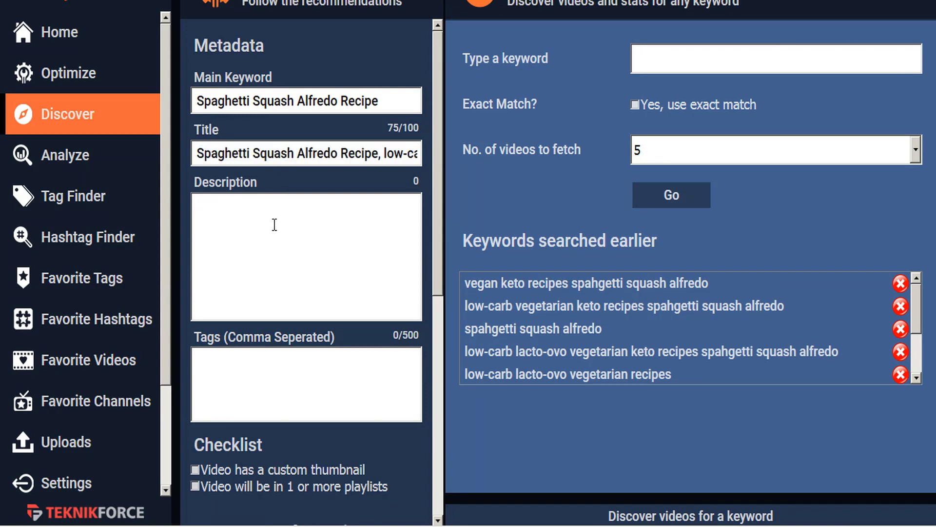
pyautogui.hotkey('ctrl', 'v')
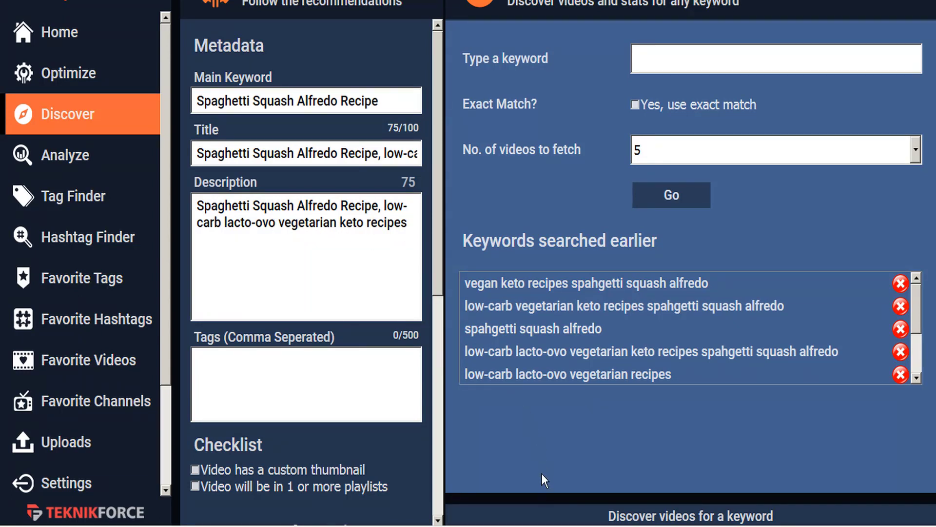
# - Replace the Pastebox placeholder text with the copied title and leave the Pastebox closed
pyautogui.click(551, 507)
pyautogui.click(629, 508)
pyautogui.click(647, 509)
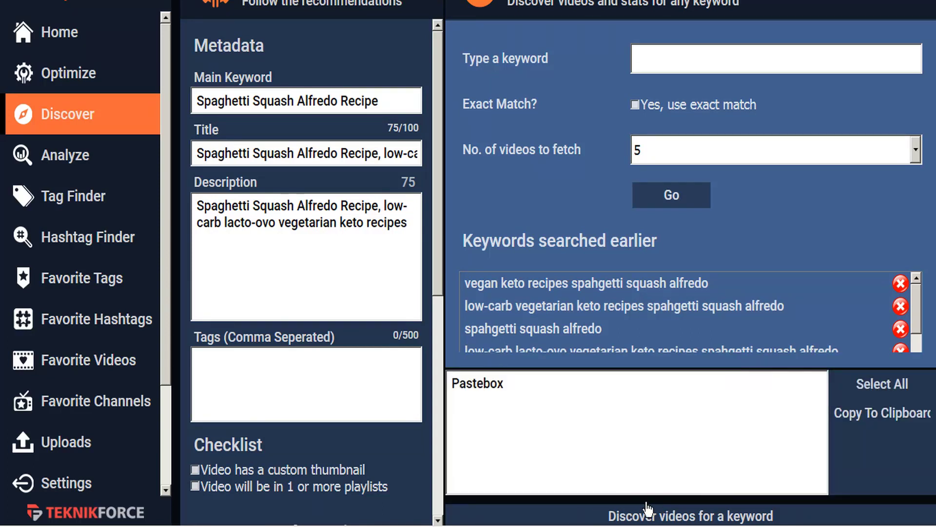
pyautogui.click(601, 464)
pyautogui.hotkey('ctrl', 'a')
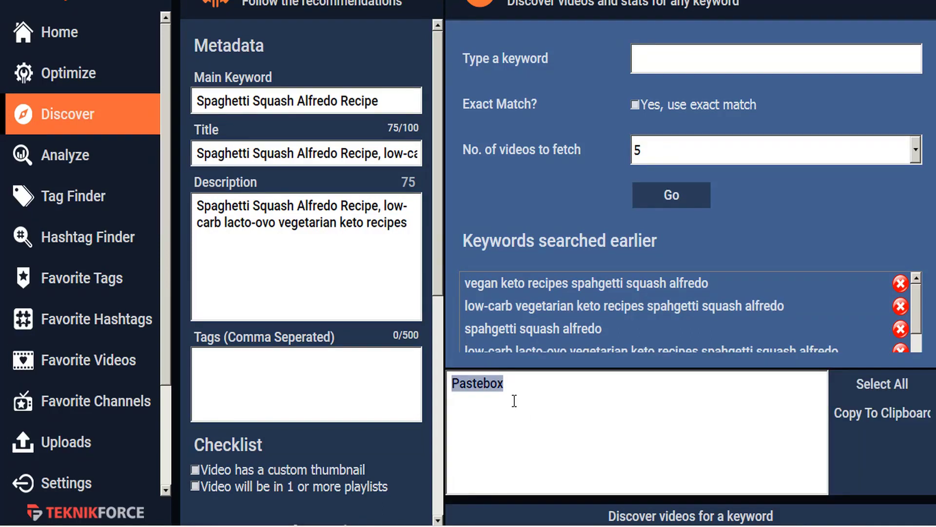
pyautogui.hotkey('ctrl', 'v')
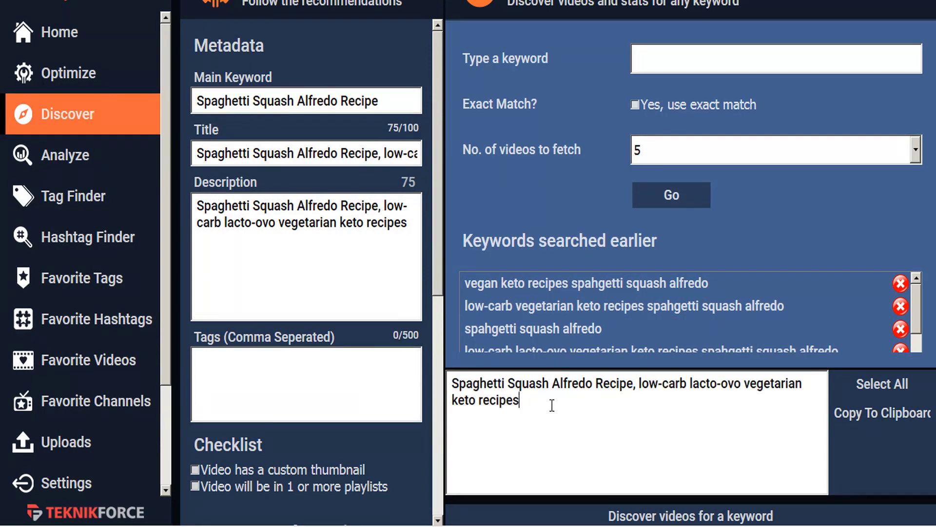
pyautogui.click(613, 509)
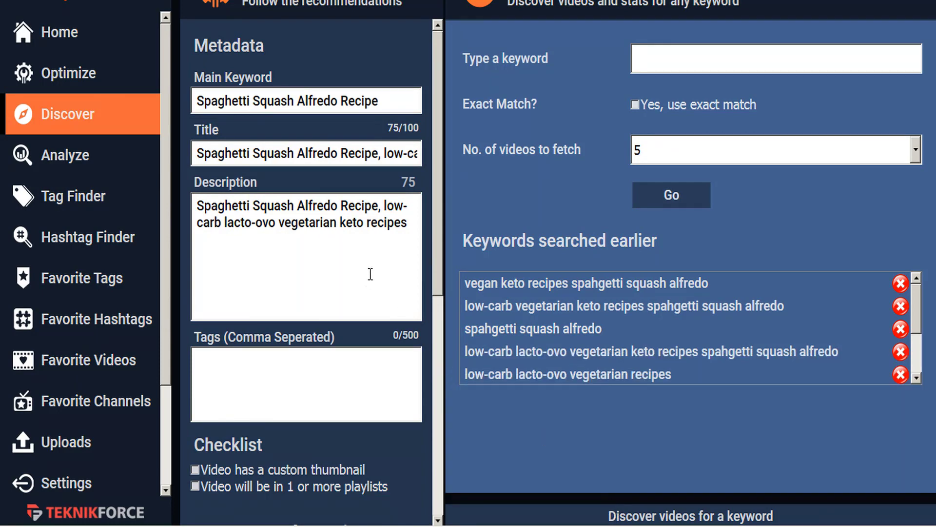
pyautogui.click(631, 508)
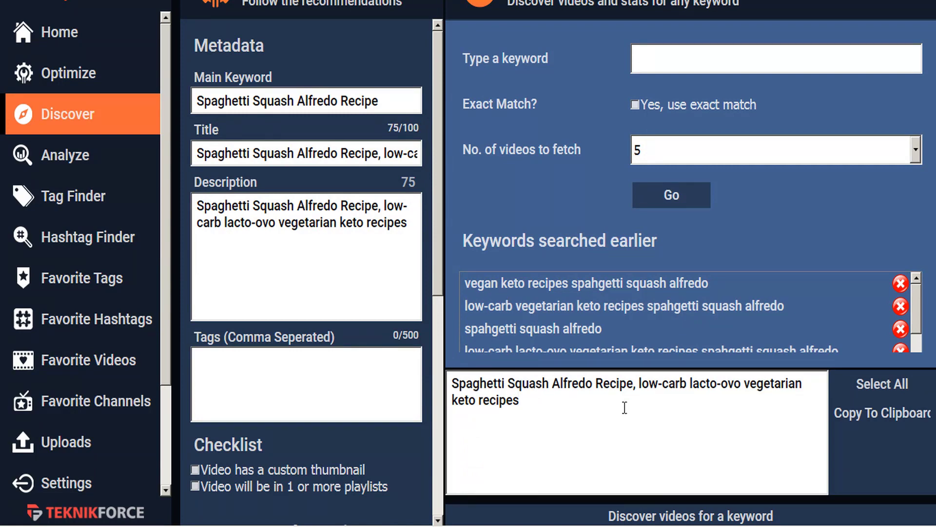
pyautogui.click(642, 509)
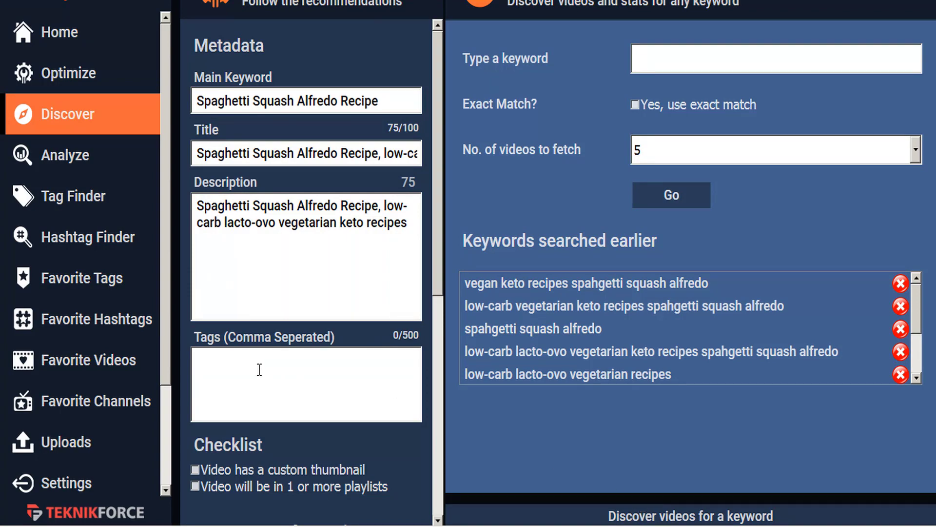
# - Paste the copied title into Tags and separate it with commas as "Spaghetti Squash Alfredo, Recipe, low-carb, lacto-ovo, vegetarian, keto, recipes"
pyautogui.click(260, 369)
pyautogui.hotkey('ctrl', 'v')
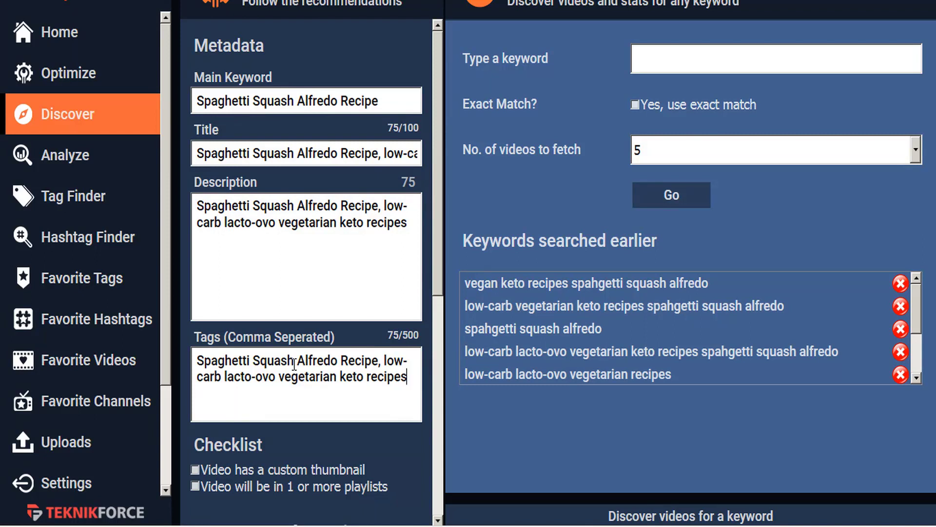
pyautogui.click(339, 361)
pyautogui.write(',')
pyautogui.click(220, 373)
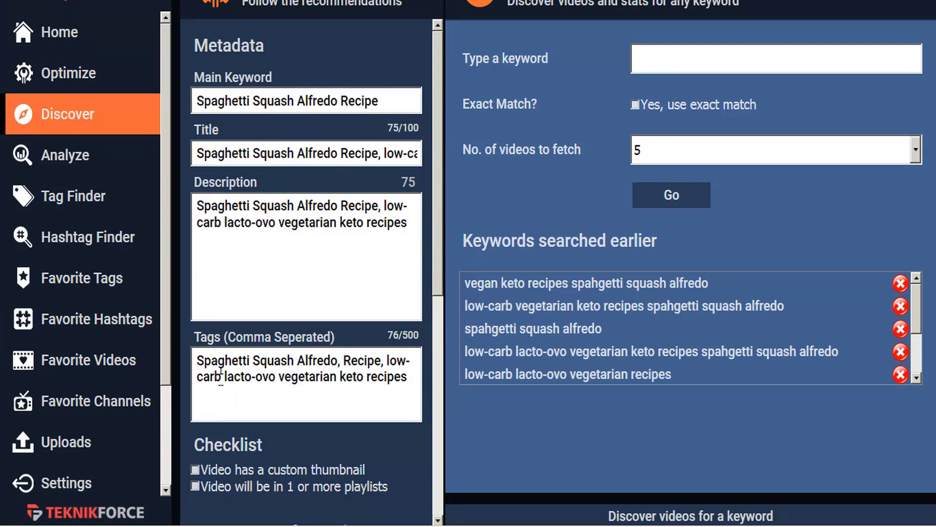
pyautogui.write(',')
pyautogui.click(277, 376)
pyautogui.write(',')
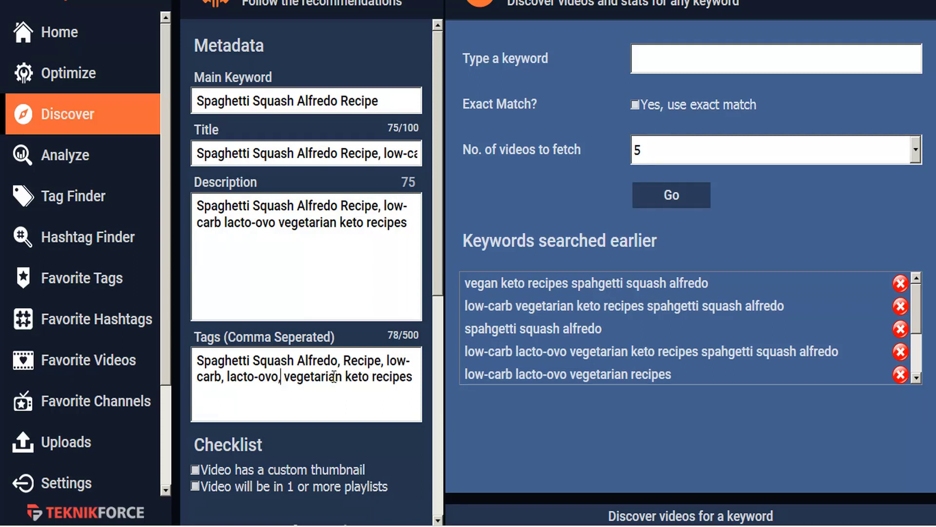
pyautogui.click(344, 377)
pyautogui.write(',')
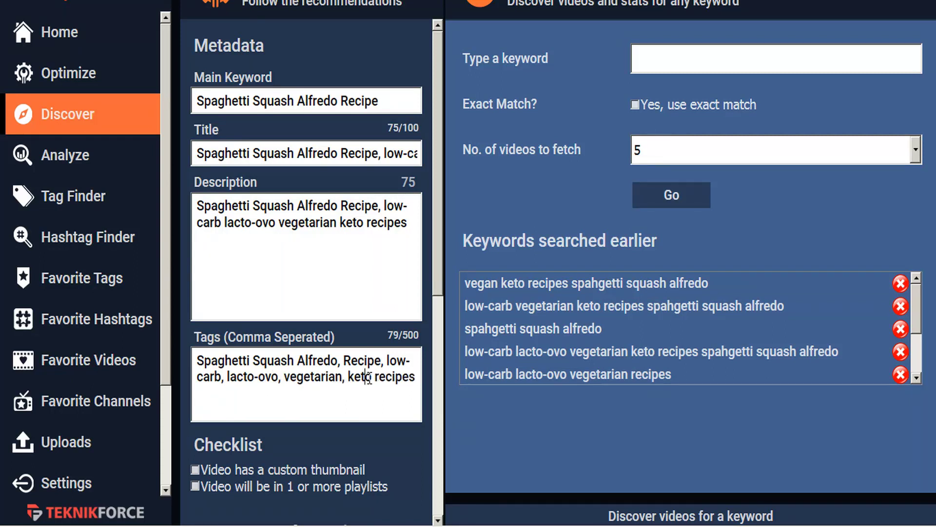
pyautogui.click(373, 377)
pyautogui.write(',')
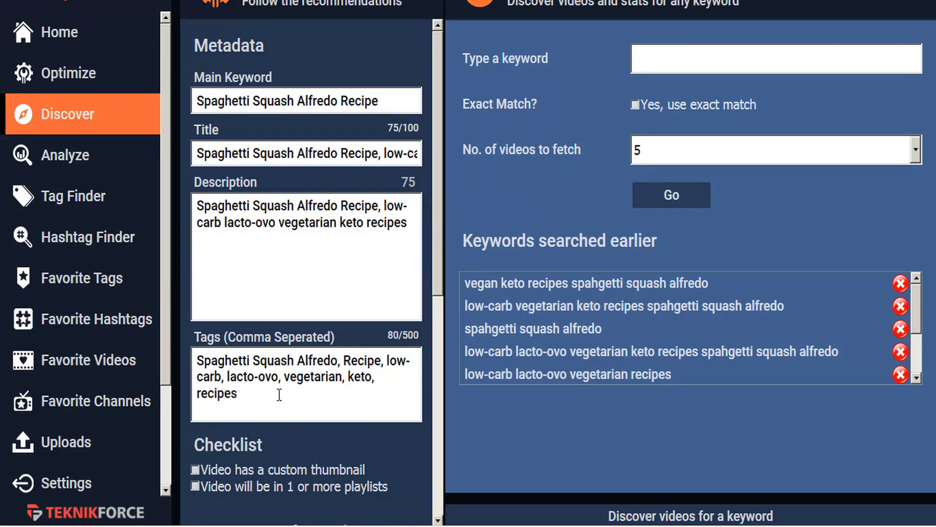
# - Analyze the entered metadata and review its optimization score and recommendations
pyautogui.scroll(-1, 313, 376)
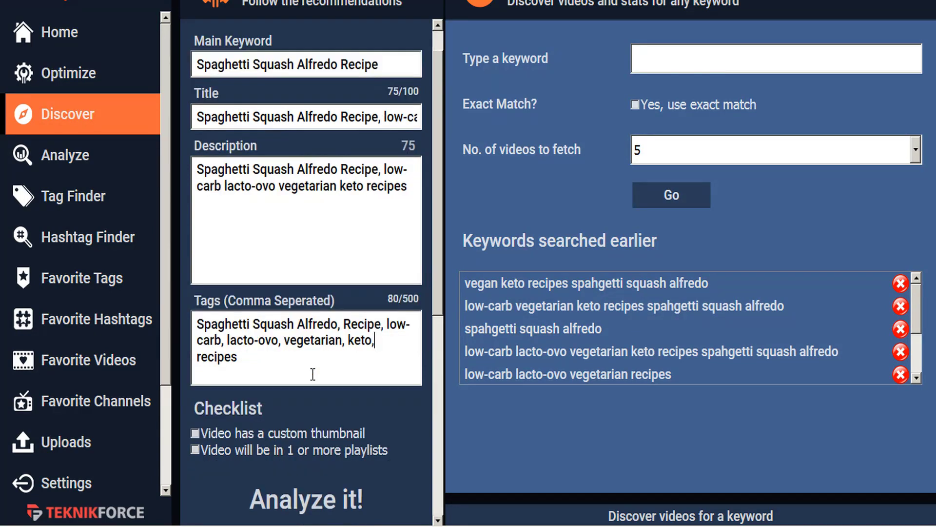
pyautogui.scroll(-2, 313, 374)
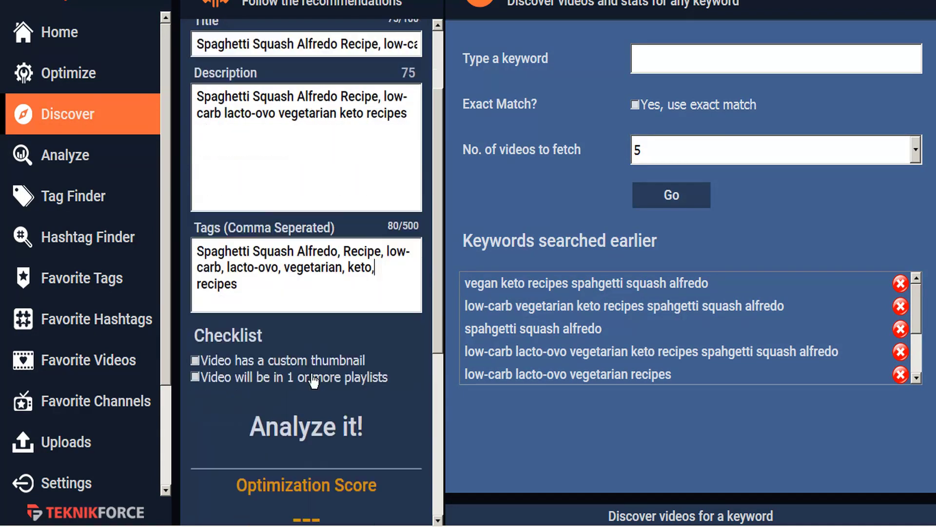
pyautogui.click(316, 435)
pyautogui.scroll(-2, 314, 431)
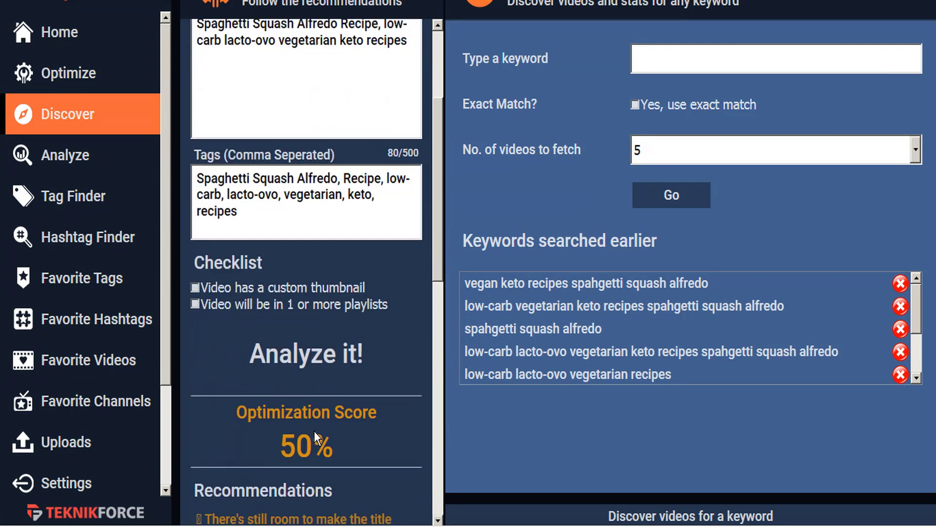
pyautogui.scroll(5, 329, 346)
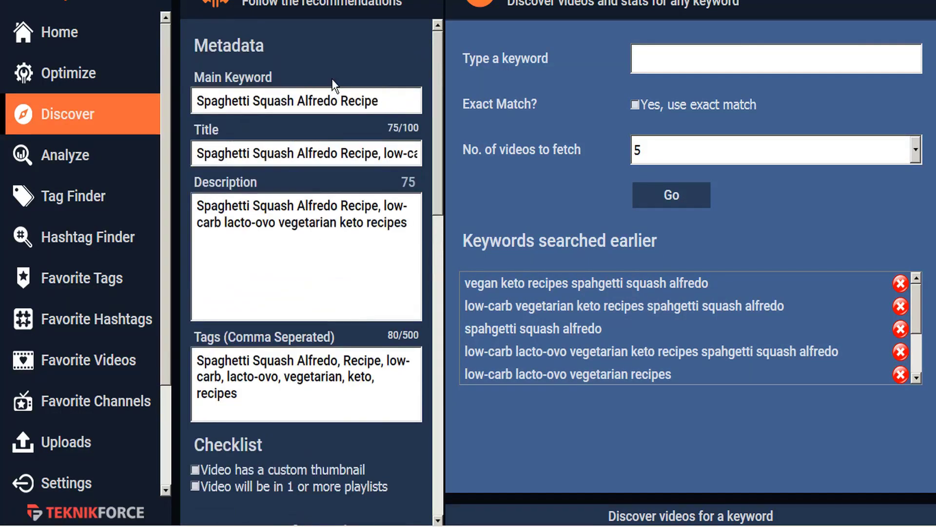
pyautogui.scroll(-6, 317, 376)
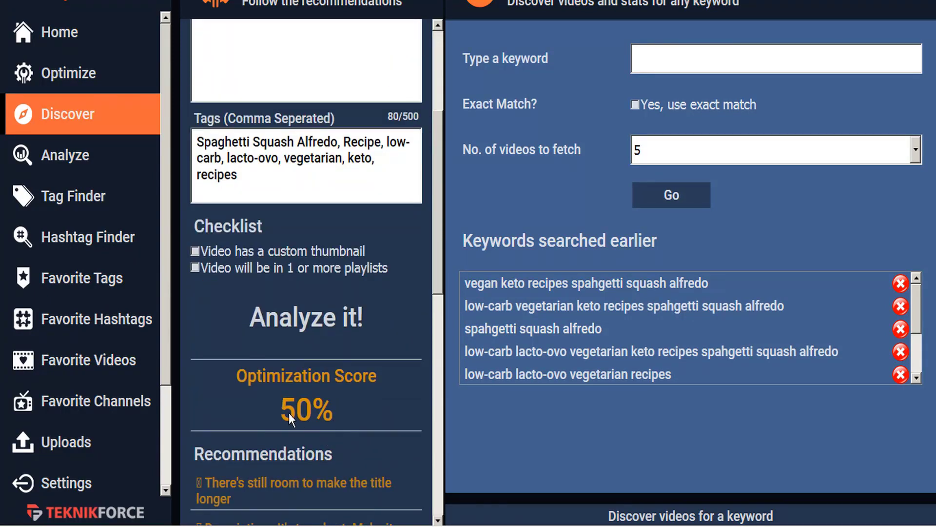
pyautogui.scroll(6, 289, 413)
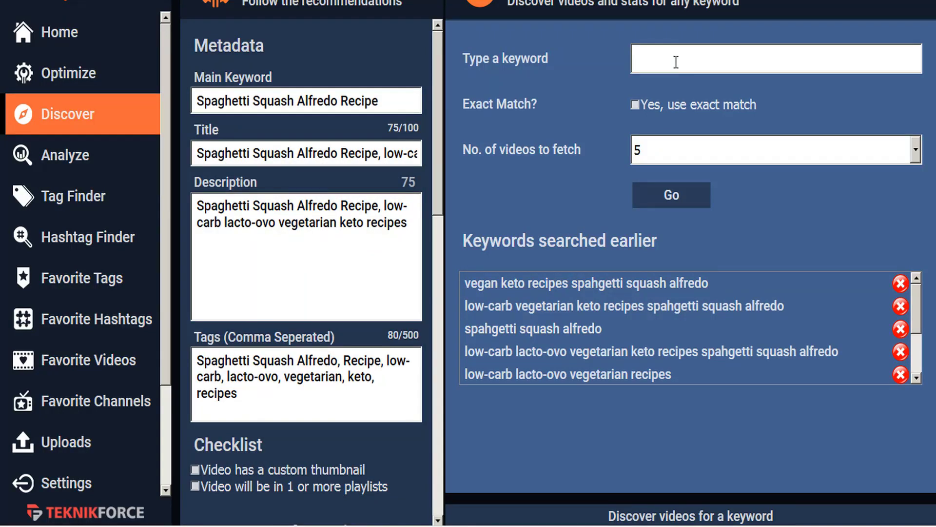
pyautogui.scroll(-7, 341, 326)
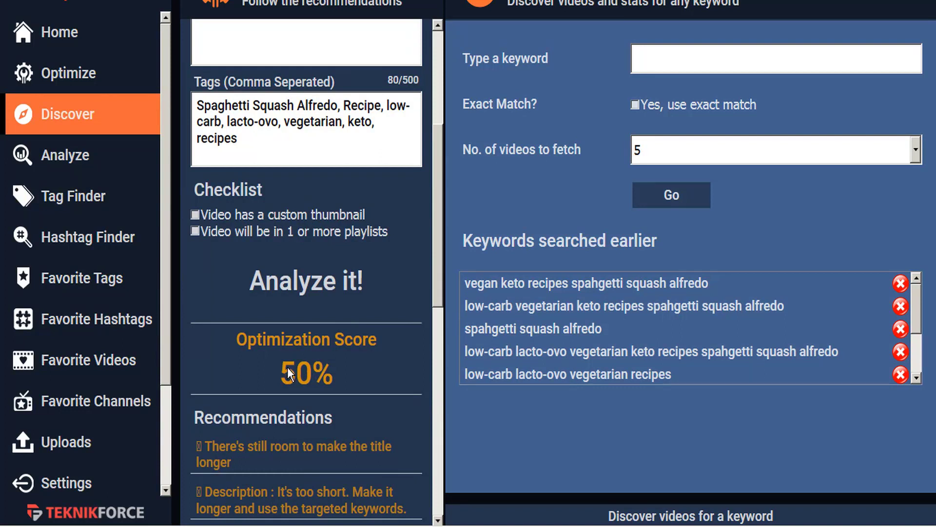
pyautogui.scroll(1, 323, 373)
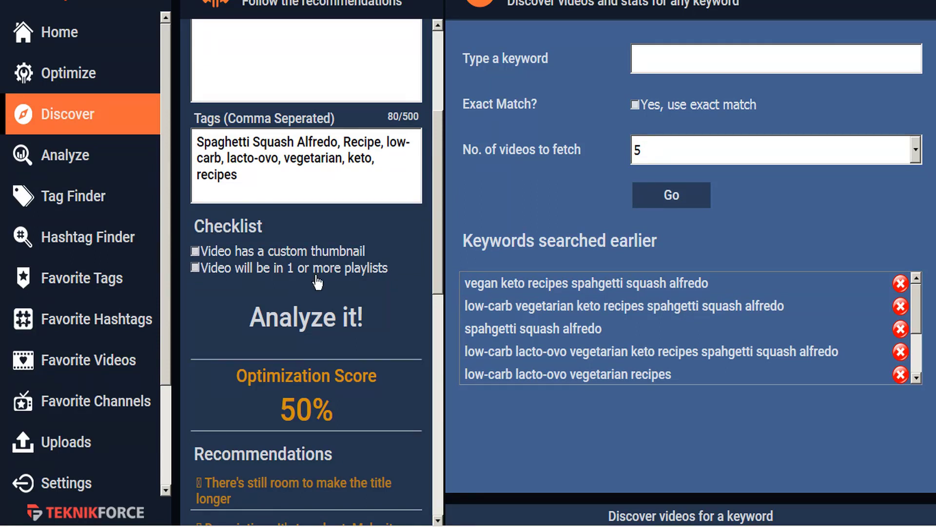
# - Search for videos with the main keyword "Spaghetti Squash Alfredo Recipe" copied from the metadata
pyautogui.scroll(5, 316, 276)
pyautogui.moveTo(378, 100); pyautogui.dragTo(119, 110)
pyautogui.hotkey('ctrl', 'c')
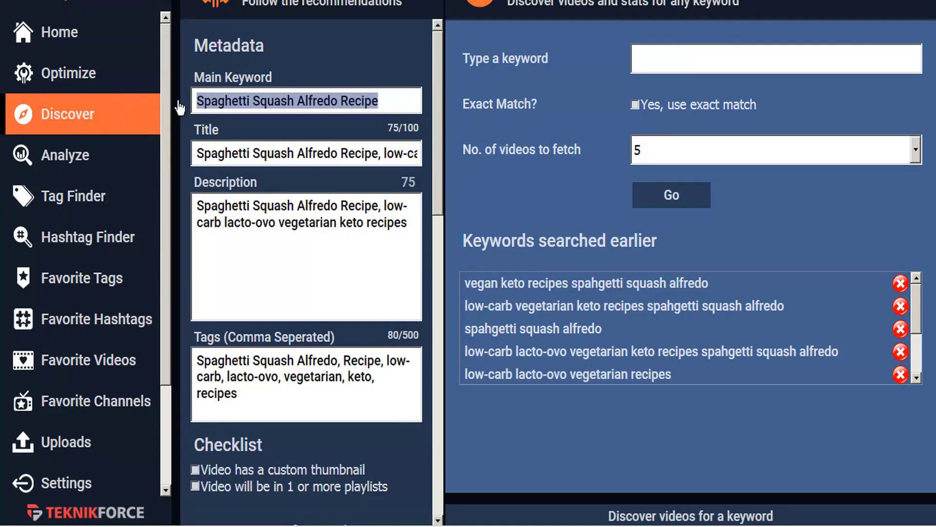
pyautogui.click(676, 62)
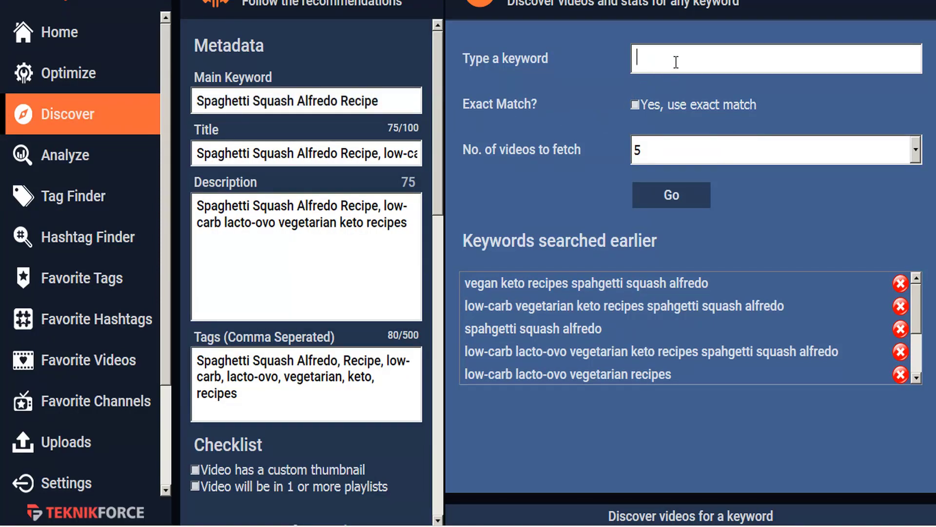
pyautogui.hotkey('ctrl', 'v')
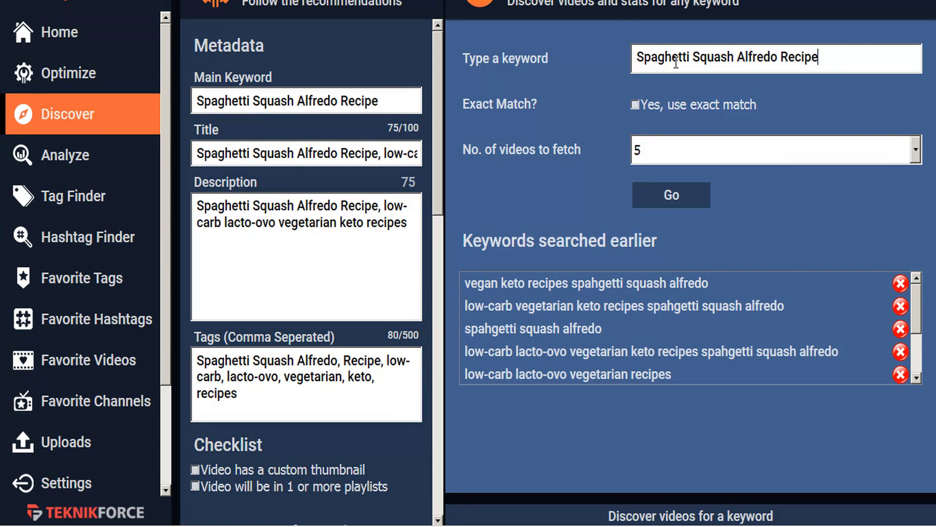
pyautogui.click(665, 197)
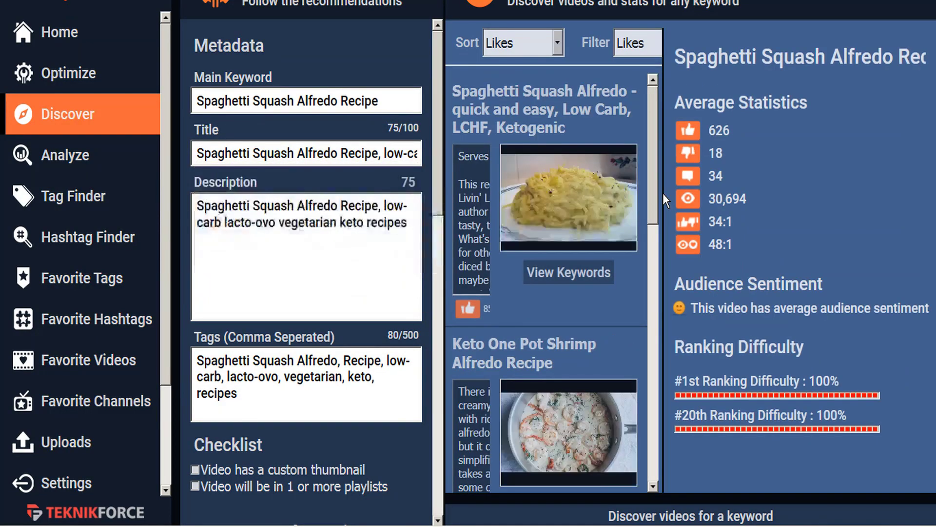
# - Hide the Optimize panel and add "Spaghetti Squash Alfredo - quick and easy, Low Carb, LCHF, Ketogenic" as a second line in the Pastebox
pyautogui.click(177, 187)
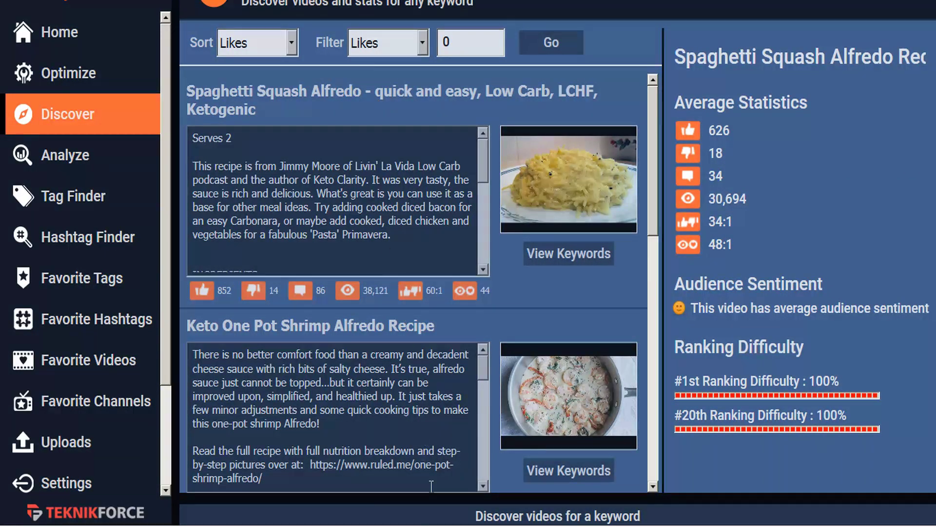
pyautogui.click(439, 507)
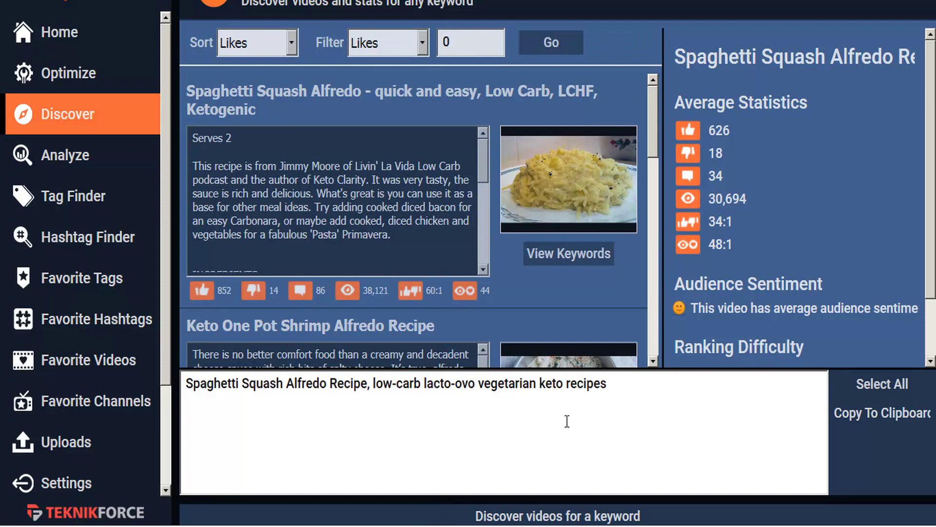
pyautogui.click(596, 426)
pyautogui.click(636, 394)
pyautogui.press('Return')
pyautogui.write('Spaghetti Squash Alfredo - quick and easy, Low Carb, LCHF, Ketogenic')
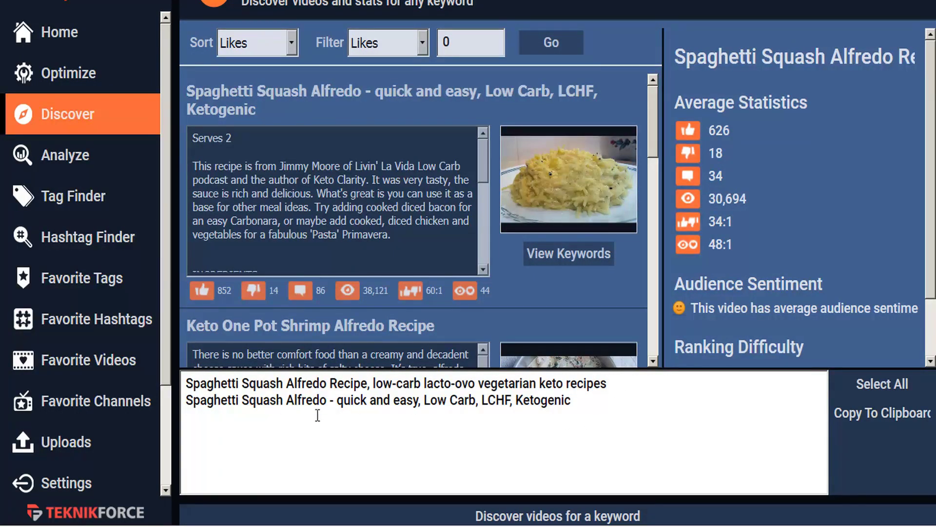
# - Remove "Low Carb," from the second line of the Pastebox
pyautogui.click(339, 403)
pyautogui.moveTo(340, 402); pyautogui.dragTo(575, 408)
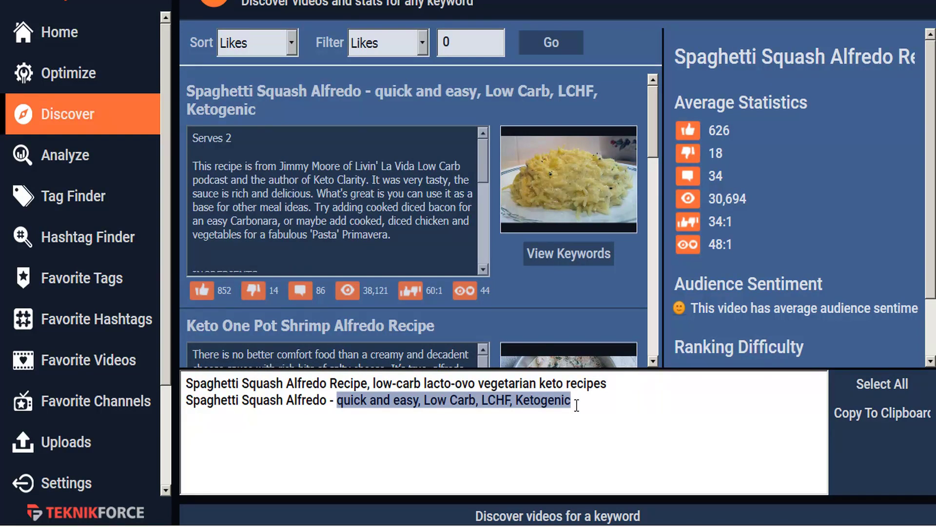
pyautogui.click(477, 401)
pyautogui.moveTo(480, 403); pyautogui.dragTo(424, 406)
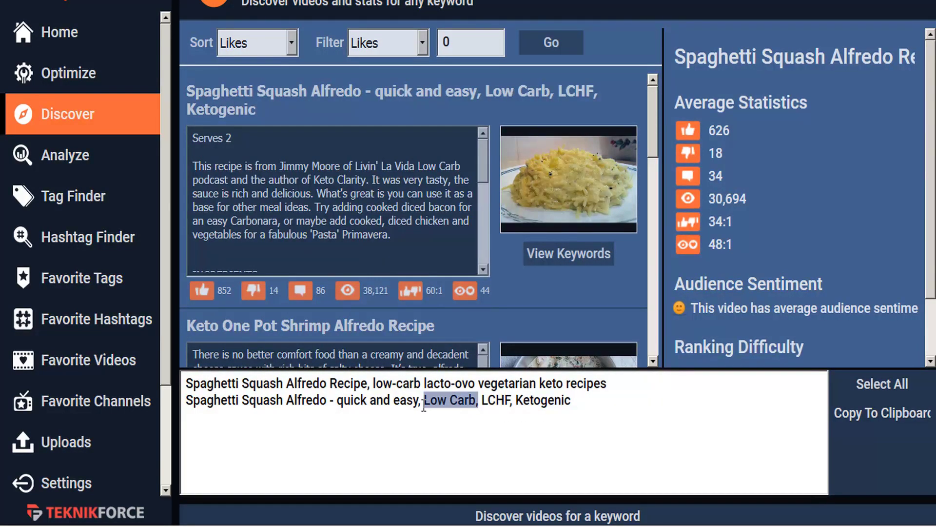
pyautogui.press('BackSpace')
pyautogui.press('Delete')
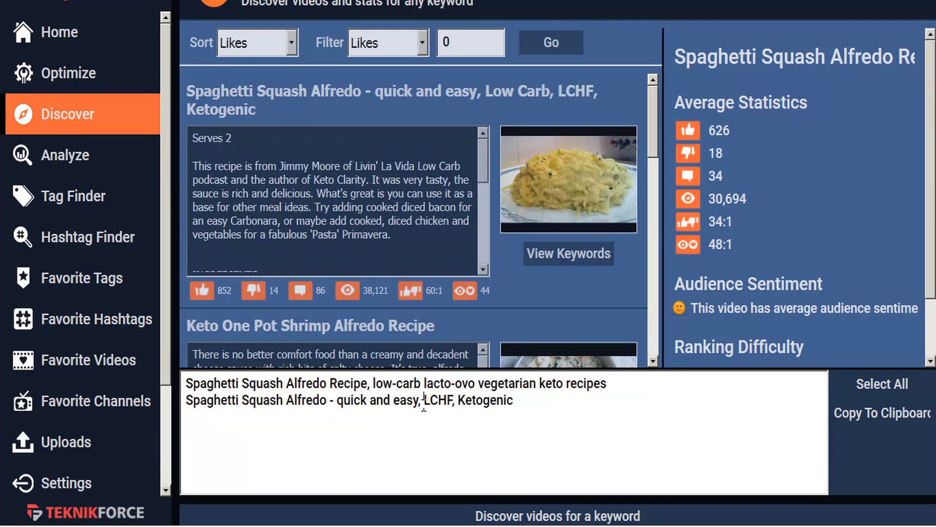
# - Append a comma and "quick and easy, LCHF, Ketogenic" from the Pastebox to the end of the metadata Title
pyautogui.moveTo(515, 400); pyautogui.dragTo(340, 404)
pyautogui.hotkey('ctrl', 'c')
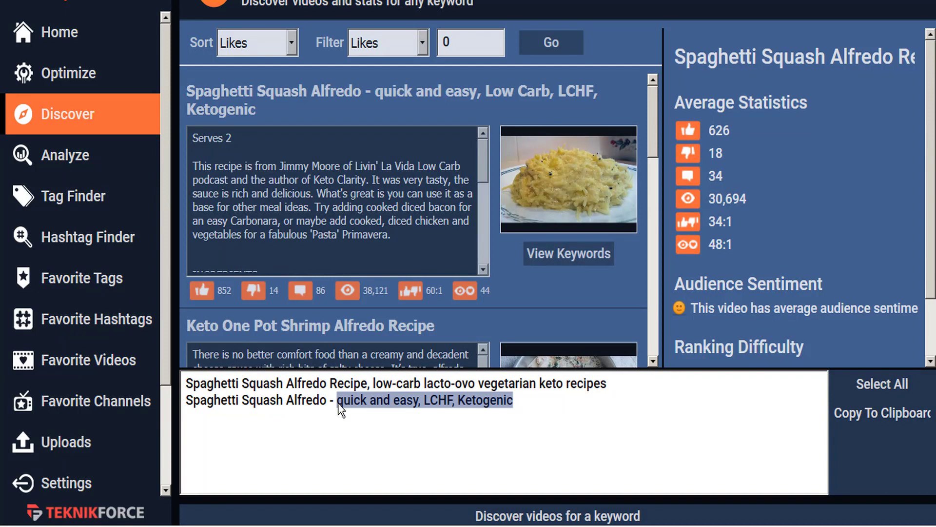
pyautogui.click(176, 233)
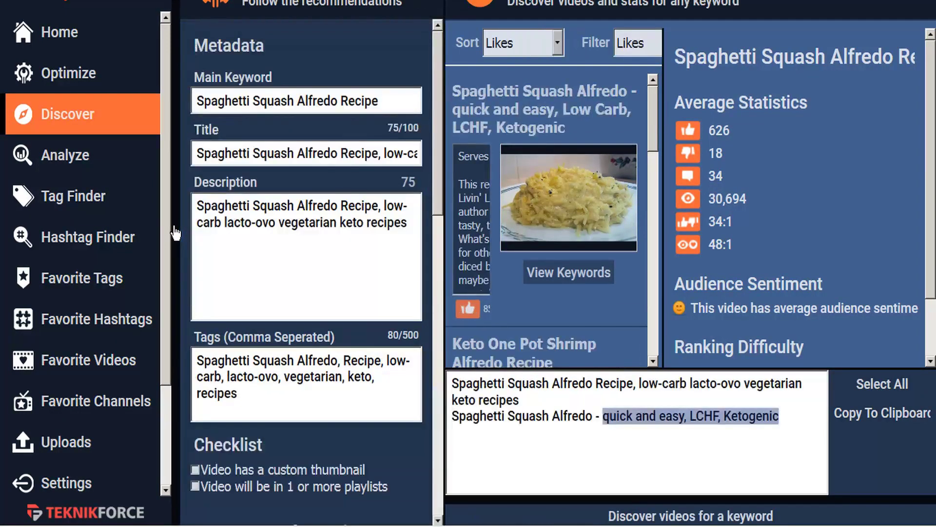
pyautogui.click(255, 155)
pyautogui.press('End')
pyautogui.write(',')
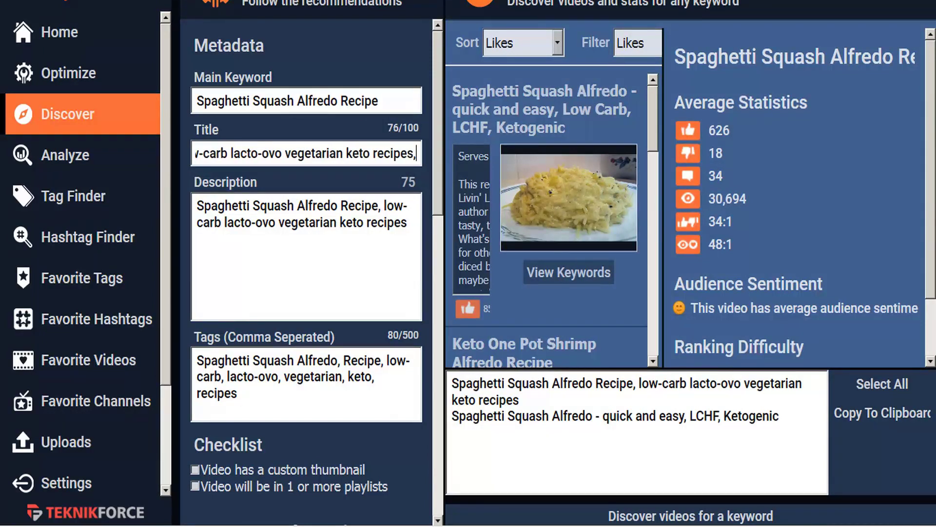
pyautogui.hotkey('ctrl', 'v')
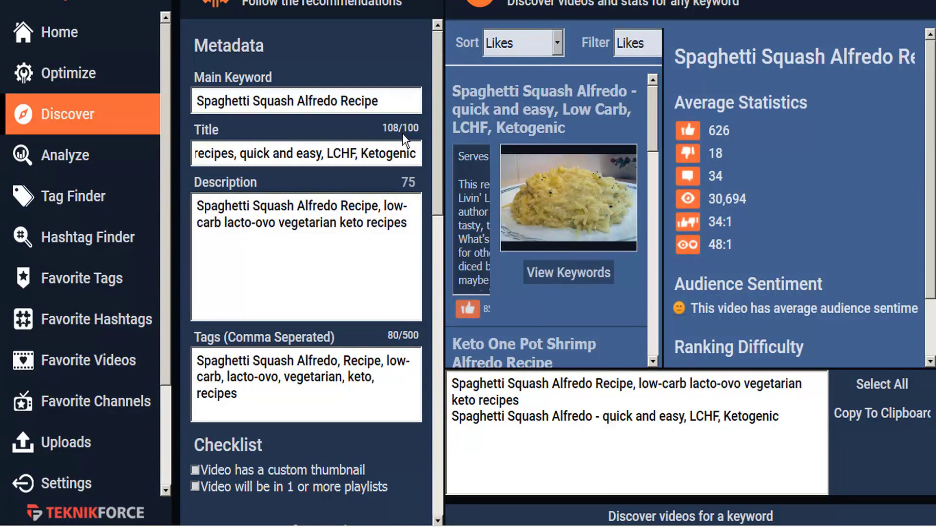
# - Replace the word "and" between "quick" and "easy" in the Title with a comma
pyautogui.doubleClick(288, 154)
pyautogui.press('BackSpace')
pyautogui.press('BackSpace')
pyautogui.press('Delete')
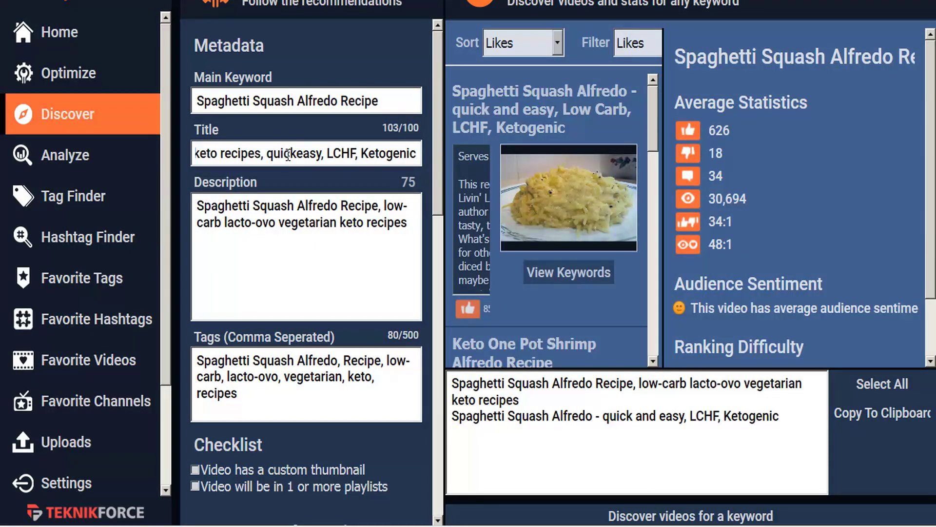
pyautogui.write(',')
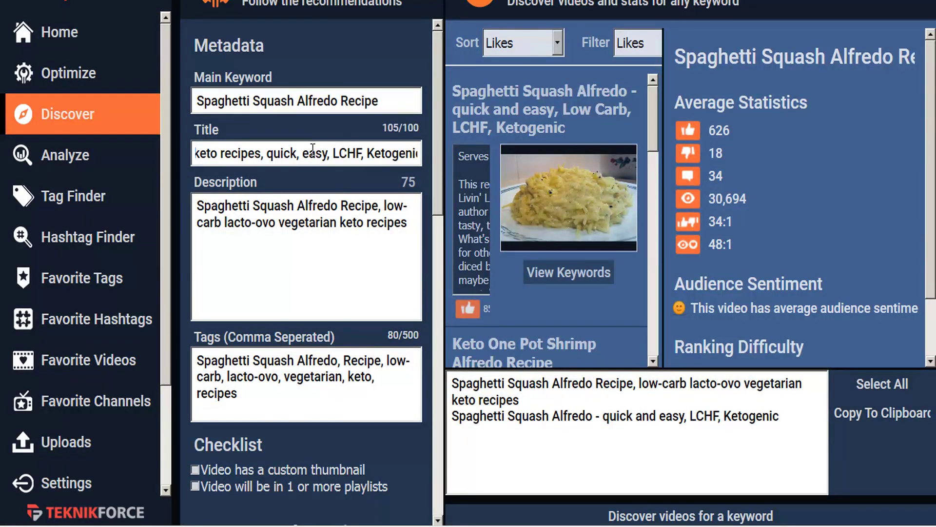
# - Copy the full Title text onto a new third line in the Pastebox
pyautogui.doubleClick(313, 153)
pyautogui.tripleClick(312, 152)
pyautogui.hotkey('ctrl', 'c')
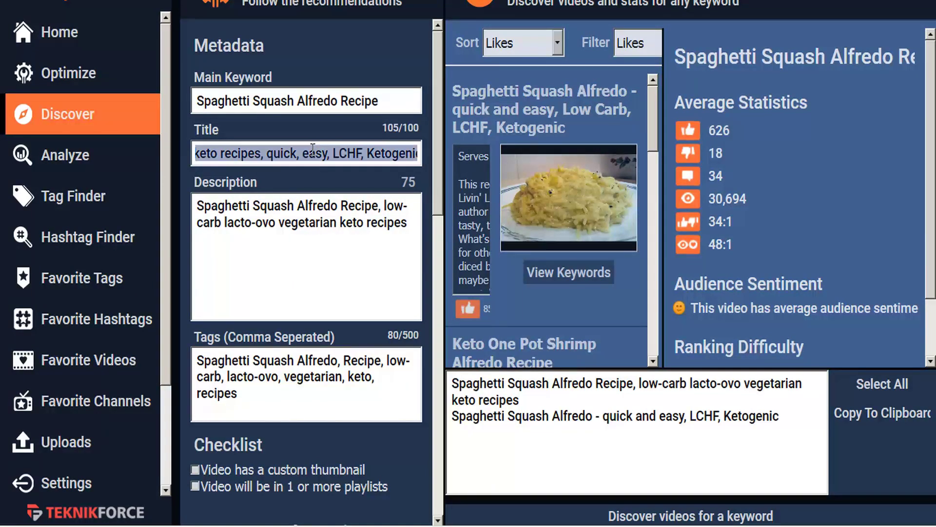
pyautogui.click(507, 455)
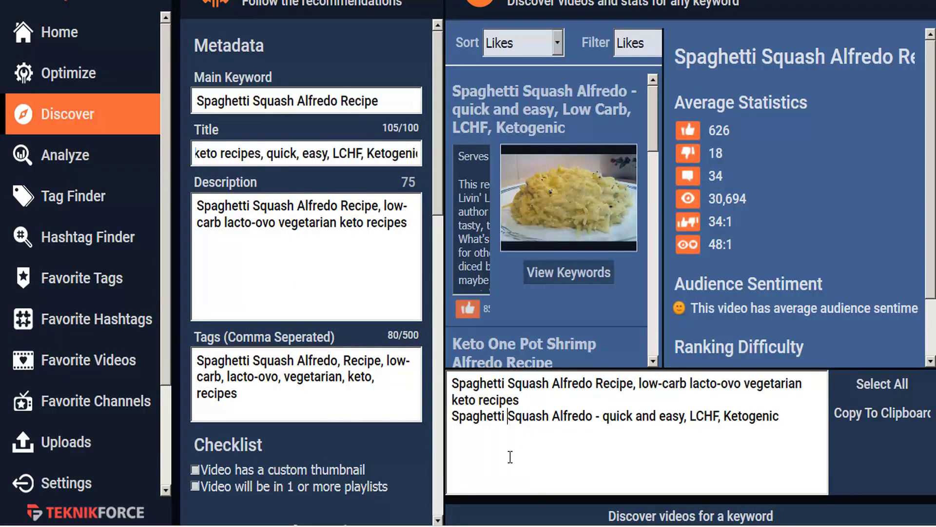
pyautogui.press('End')
pyautogui.press('Return')
pyautogui.hotkey('ctrl', 'v')
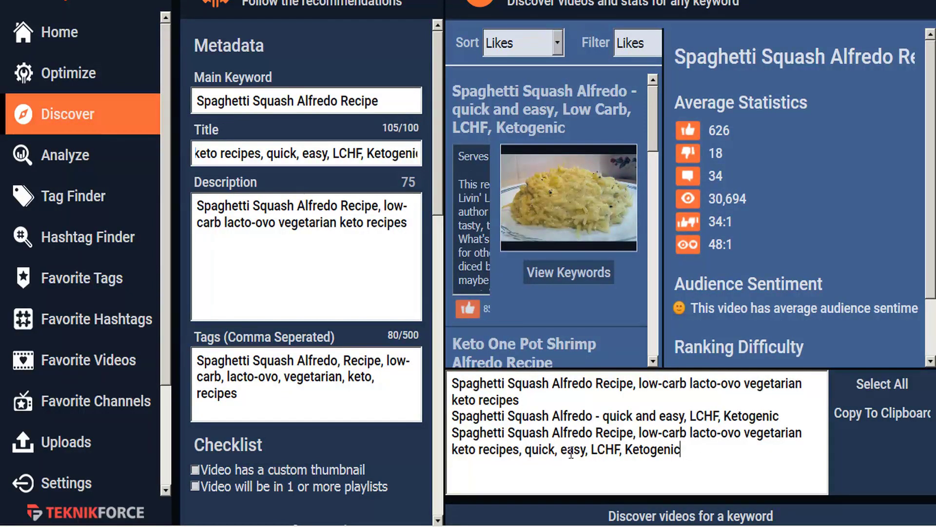
# - Remove the word "recipes" from the third Pastebox line so it ends with "keto, quick, easy, LCHF, Ketogenic"
pyautogui.doubleClick(503, 450)
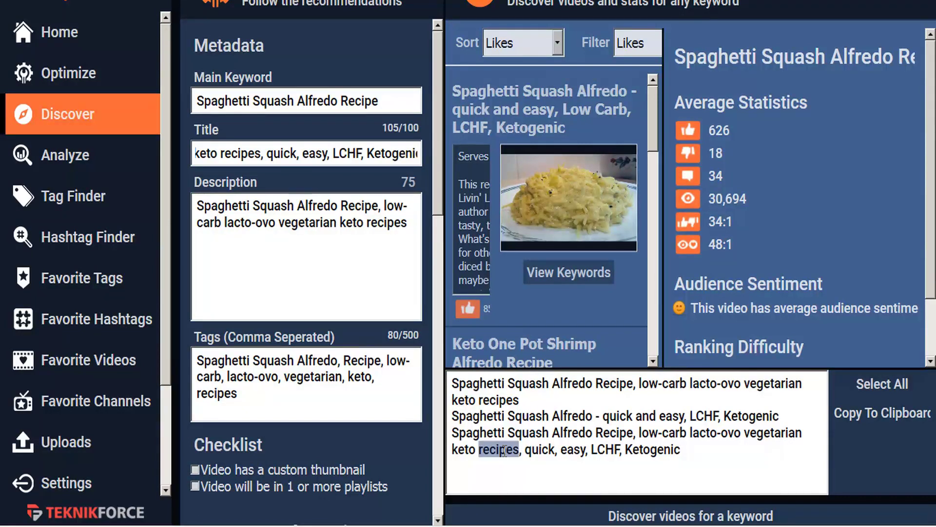
pyautogui.press('BackSpace')
pyautogui.press('BackSpace')
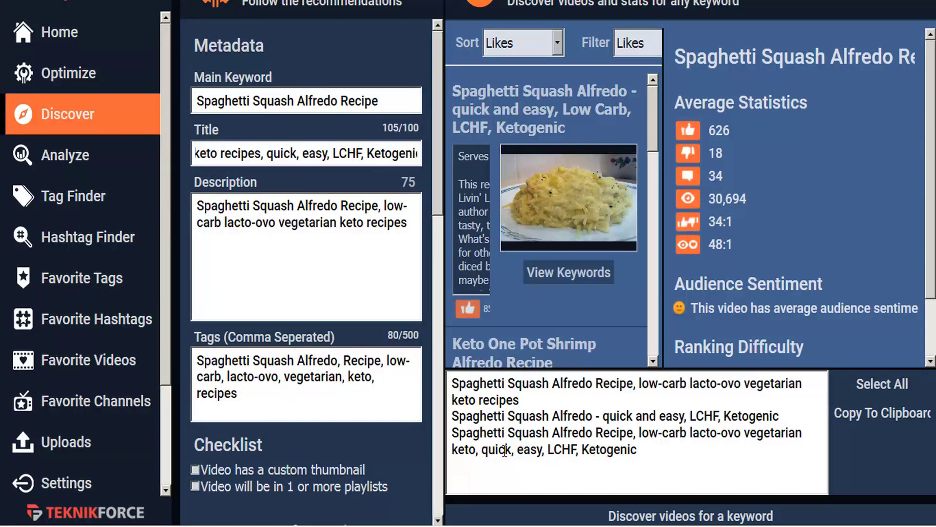
# - Replace the Title with "Spaghetti Squash Alfredo Recipe, low-carb lacto-ovo vegetarian keto, quick, easy, LCHF, Ketogenic" from the Pastebox
pyautogui.moveTo(639, 451); pyautogui.dragTo(434, 434)
pyautogui.hotkey('ctrl', 'c')
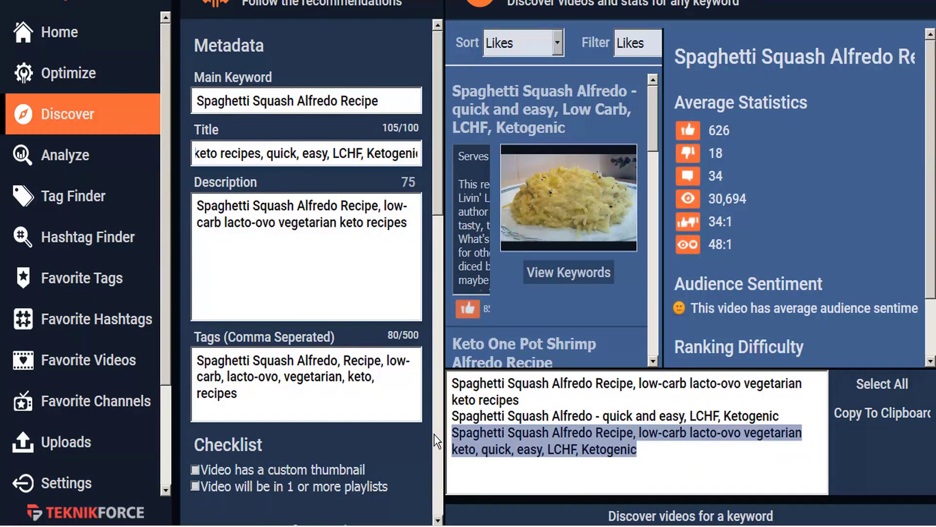
pyautogui.click(354, 155)
pyautogui.hotkey('ctrl', 'a')
pyautogui.hotkey('ctrl', 'v')
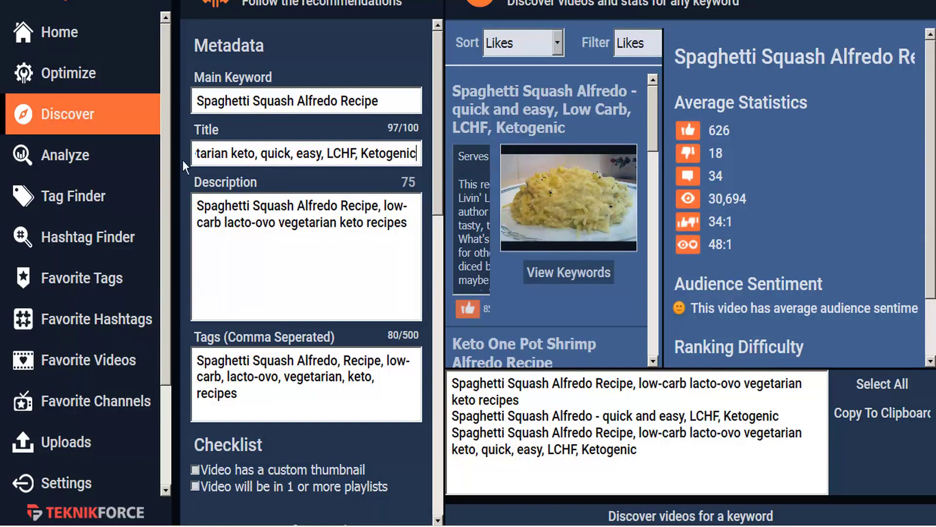
# - Analyze the updated metadata for its optimization score, and hide the Optimize panel and the Pastebox
pyautogui.scroll(-2, 261, 305)
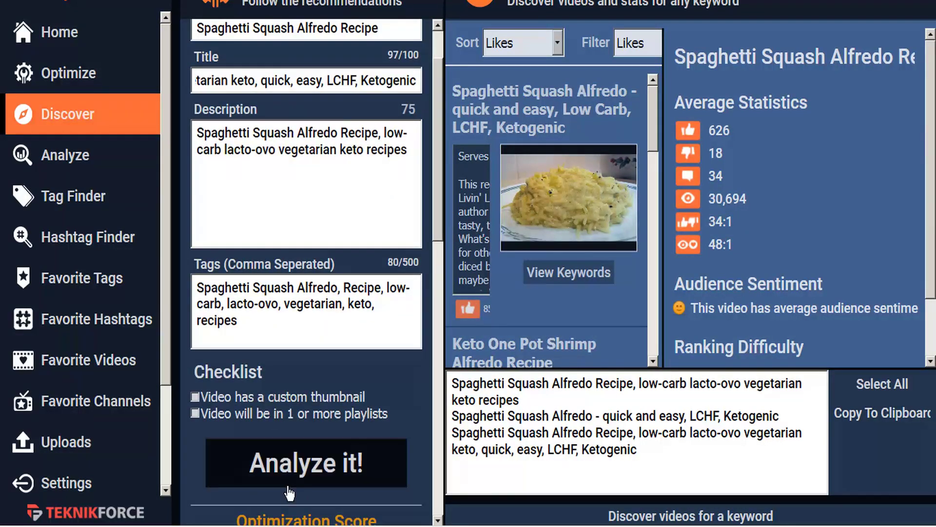
pyautogui.scroll(-2, 288, 451)
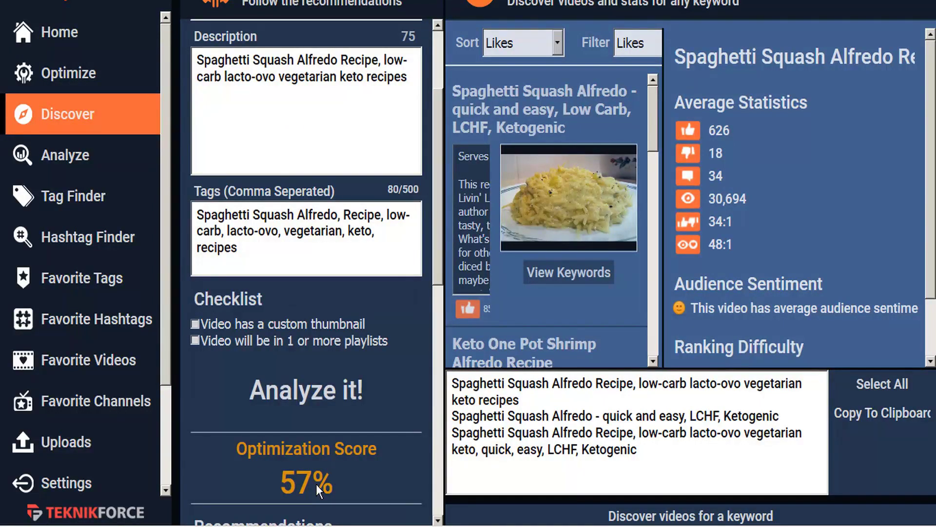
pyautogui.click(179, 138)
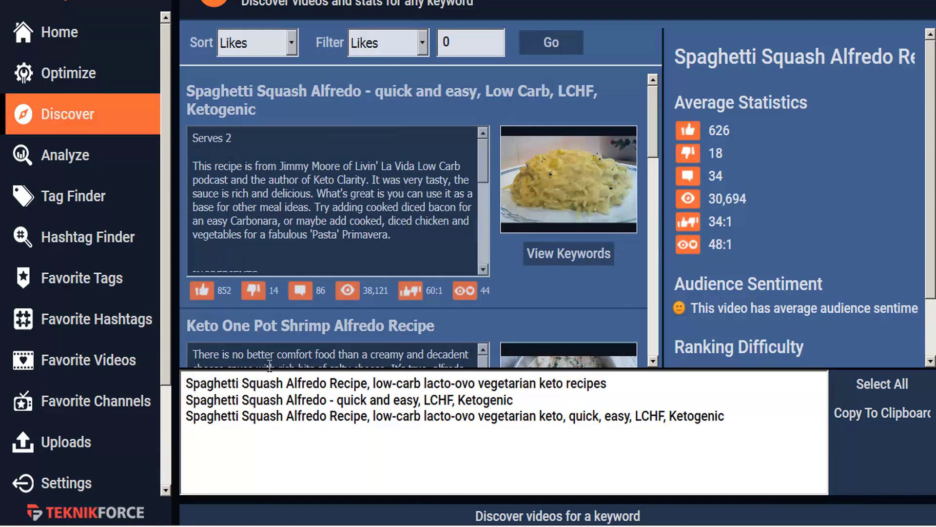
pyautogui.click(322, 507)
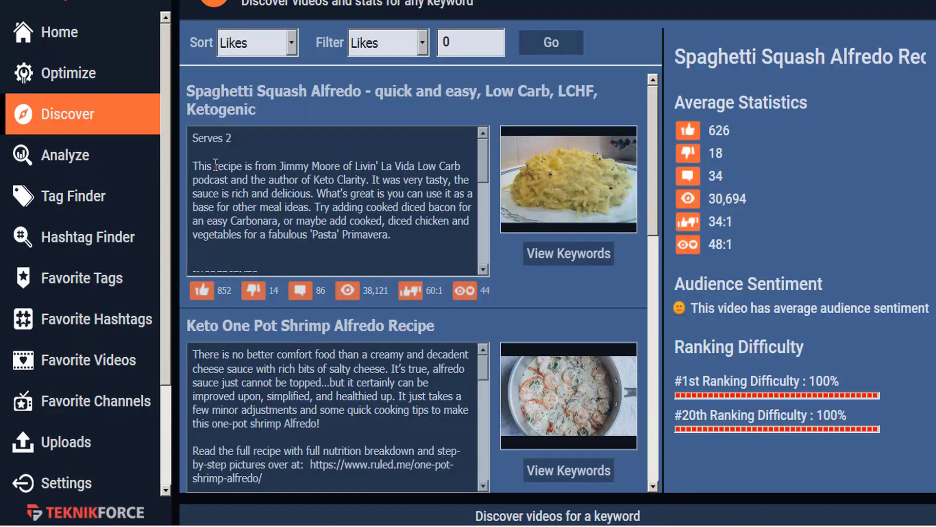
# - Copy the word "Serves" and paste it three times below the opening line of the first video's description
pyautogui.doubleClick(208, 139)
pyautogui.hotkey('ctrl', 'c')
pyautogui.click(241, 141)
pyautogui.hotkey('ctrl', 'v')
pyautogui.hotkey('ctrl', 'v')
pyautogui.hotkey('ctrl', 'v')
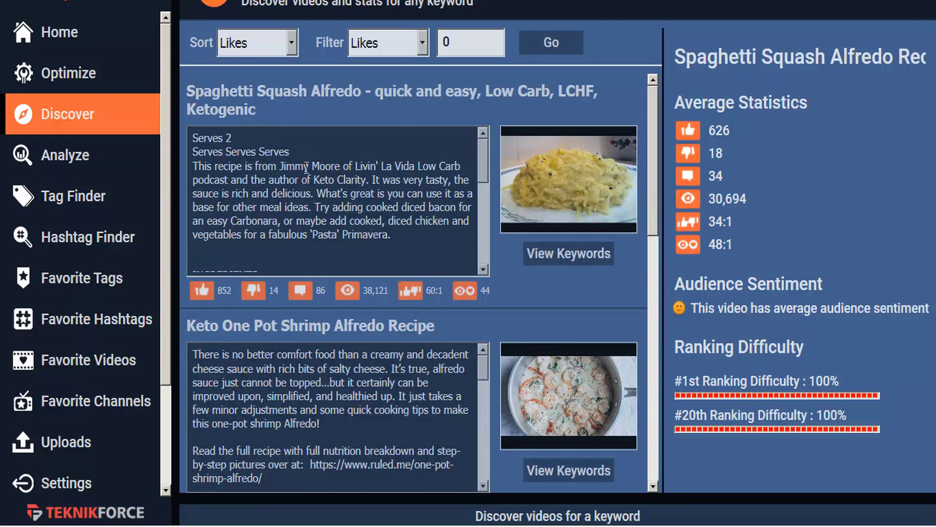
# - Remove the three pasted "Serves" words from the first video's description
pyautogui.moveTo(304, 165); pyautogui.dragTo(188, 145)
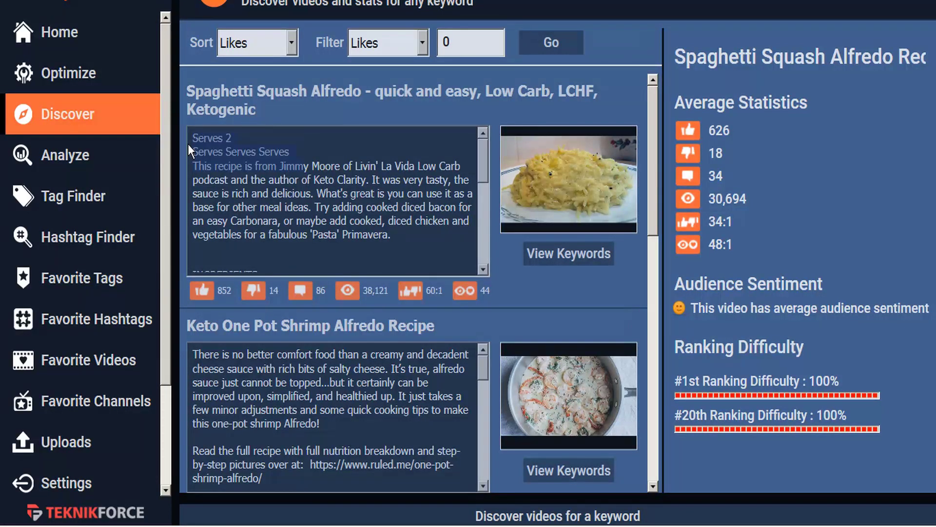
pyautogui.click(305, 152)
pyautogui.hotkey('ctrl', 'BackSpace')
pyautogui.hotkey('ctrl', 'BackSpace')
pyautogui.hotkey('ctrl', 'BackSpace')
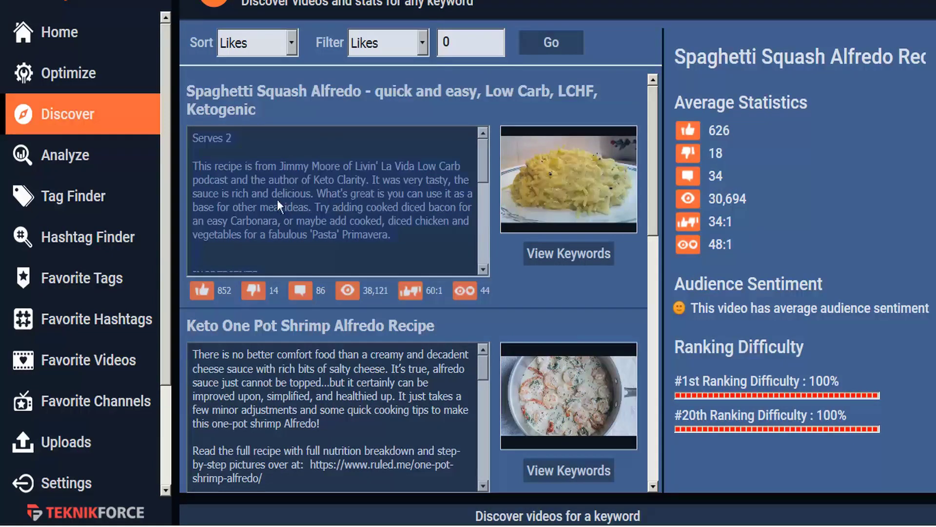
# - Rewrite the first video's description opening as "This recipe is from our favourite recipes. It is extremely tasty, the sauce is smooth, rich and delicious."
pyautogui.click(271, 186)
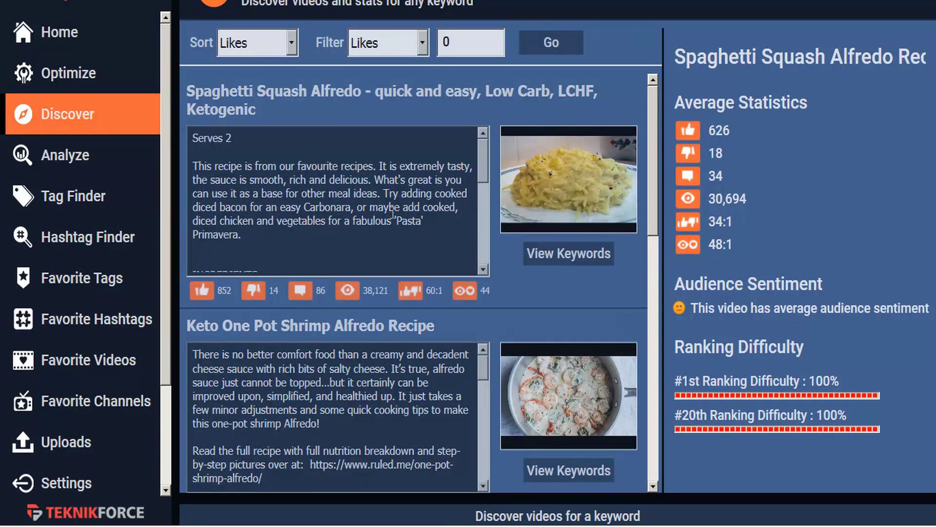
# - Review the ingredients and method sections in the first video's description
pyautogui.scroll(-6, 354, 202)
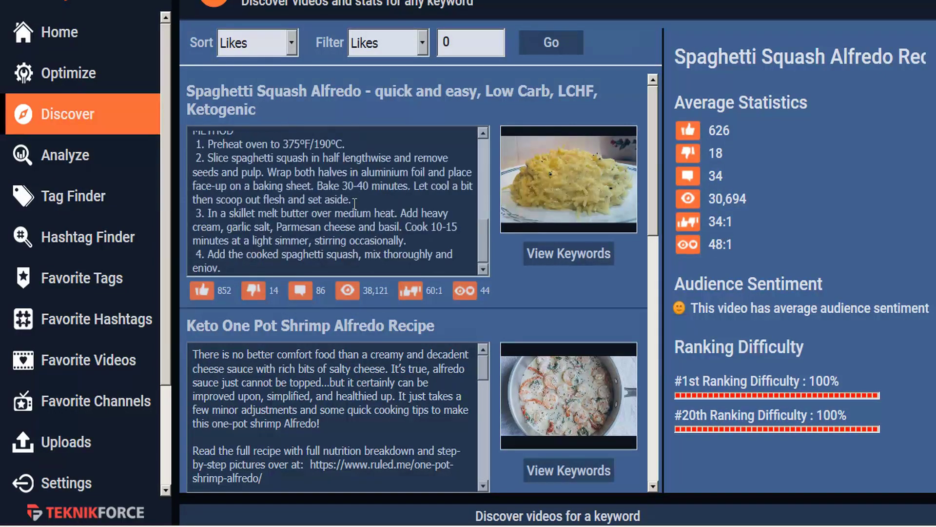
pyautogui.scroll(-3, 355, 203)
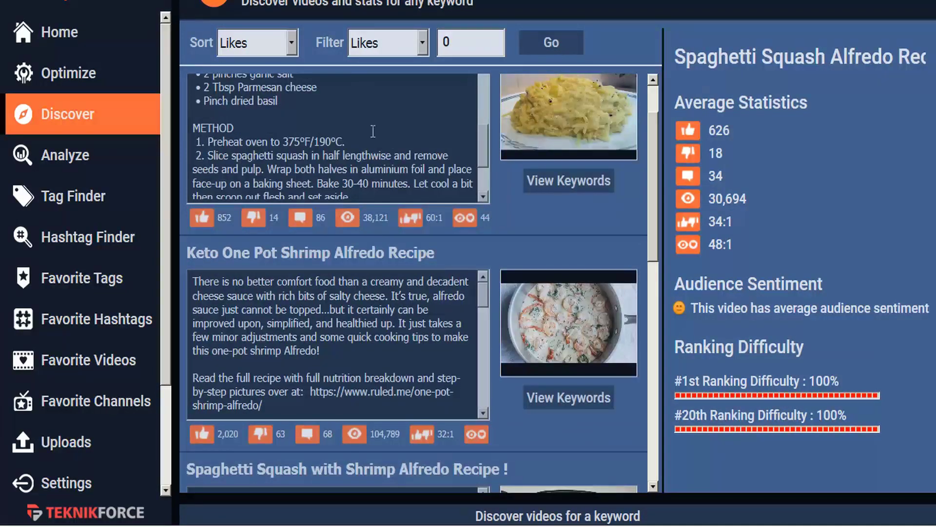
pyautogui.scroll(-1, 376, 122)
pyautogui.scroll(2, 349, 145)
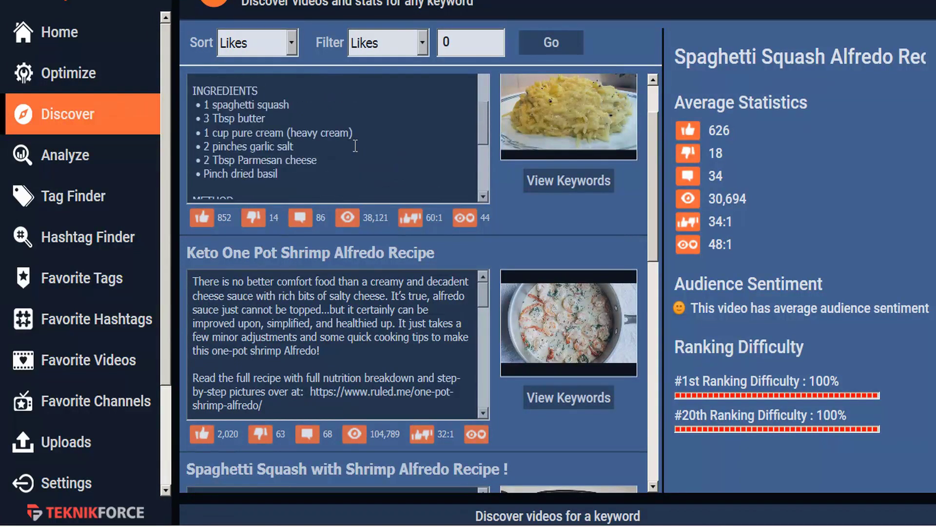
pyautogui.scroll(1, 559, 200)
pyautogui.scroll(-3, 286, 192)
pyautogui.scroll(-1, 287, 192)
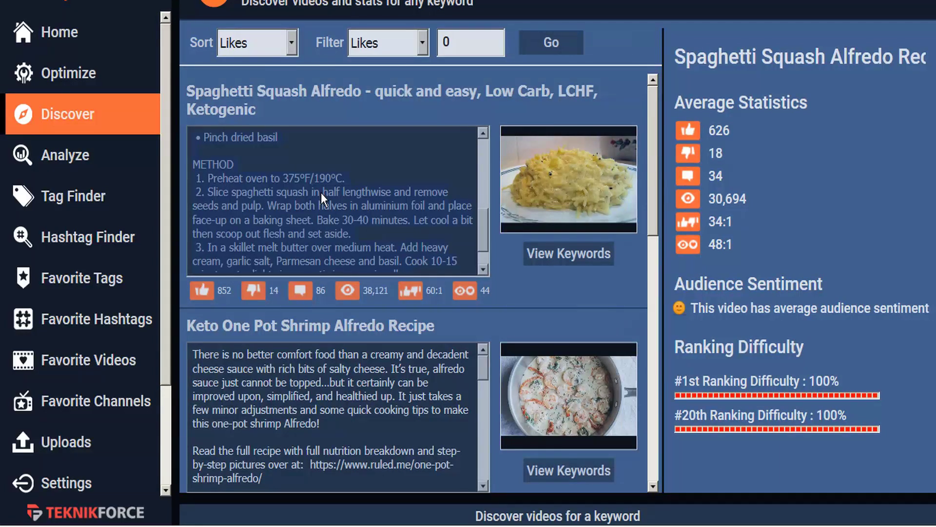
# - Paste the copied recipe text below the existing line in the video's description and rerun the optimization analysis
pyautogui.click(178, 183)
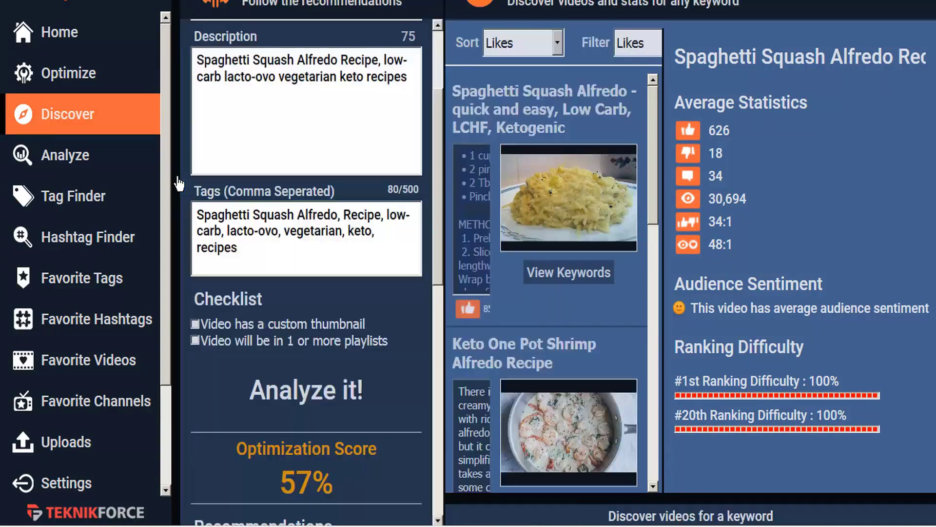
pyautogui.click(414, 89)
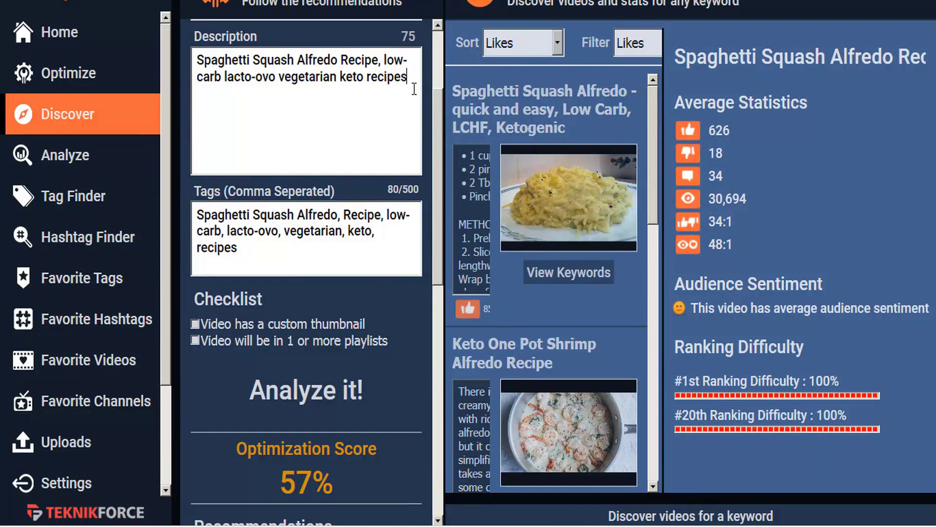
pyautogui.press('Return')
pyautogui.press('Return')
pyautogui.hotkey('ctrl', 'v')
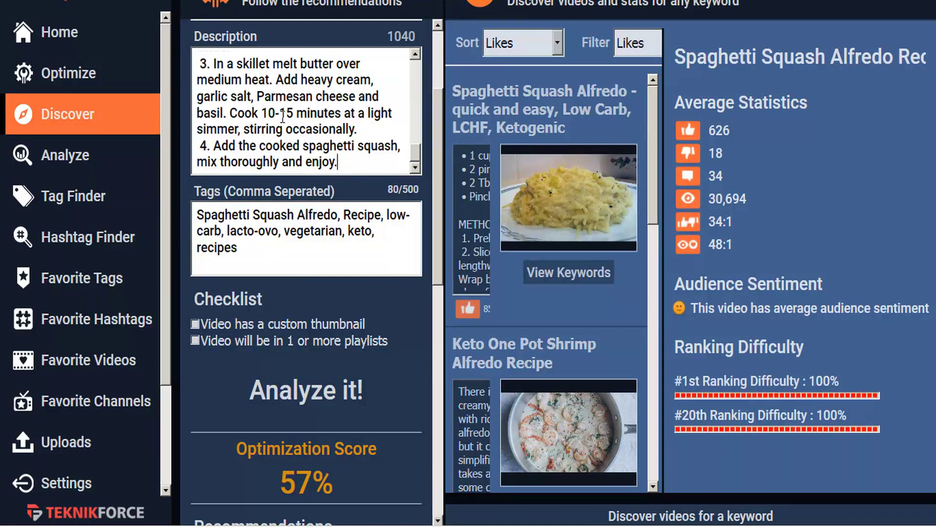
pyautogui.scroll(2, 301, 130)
pyautogui.scroll(1, 403, 246)
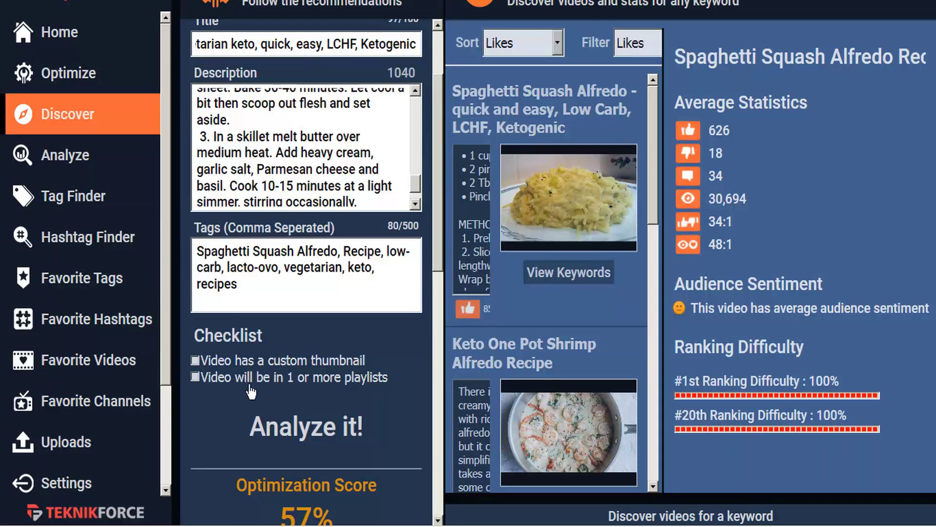
pyautogui.click(314, 428)
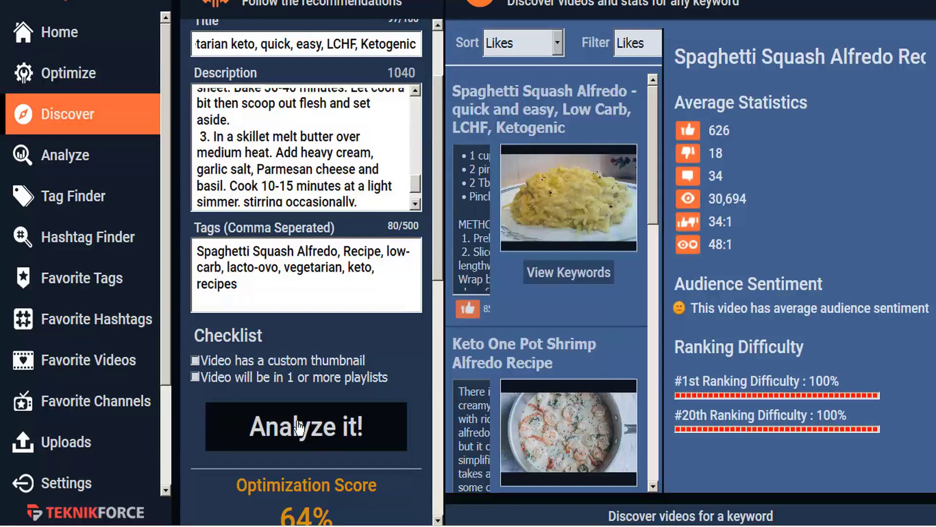
pyautogui.scroll(-1, 312, 424)
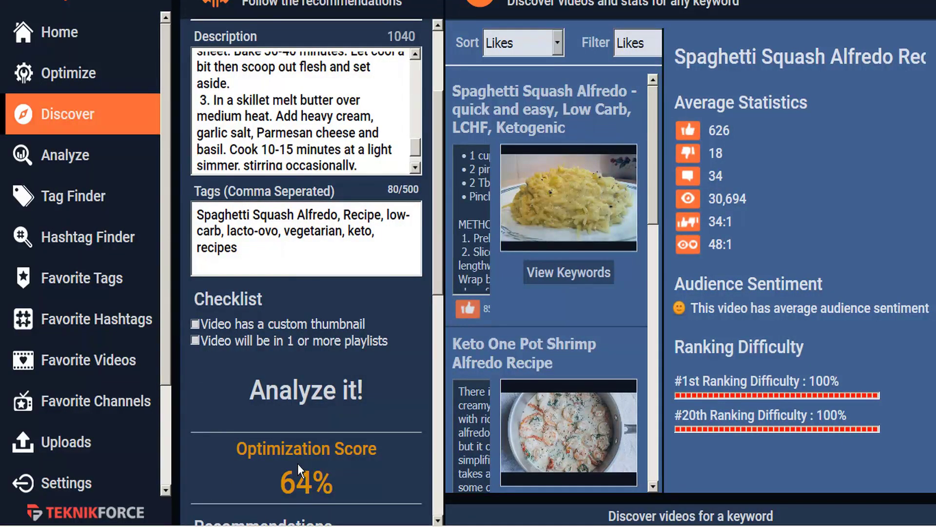
# - Display the tags of "Spaghetti Squash Alfredo - quick and easy, Low Carb, LCHF, Ketogenic" in the Discover results
pyautogui.click(173, 317)
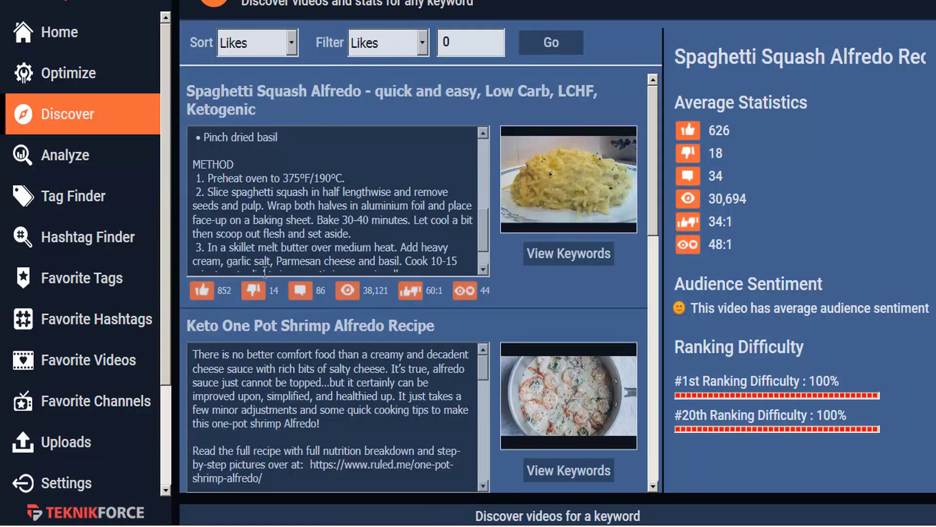
pyautogui.click(580, 260)
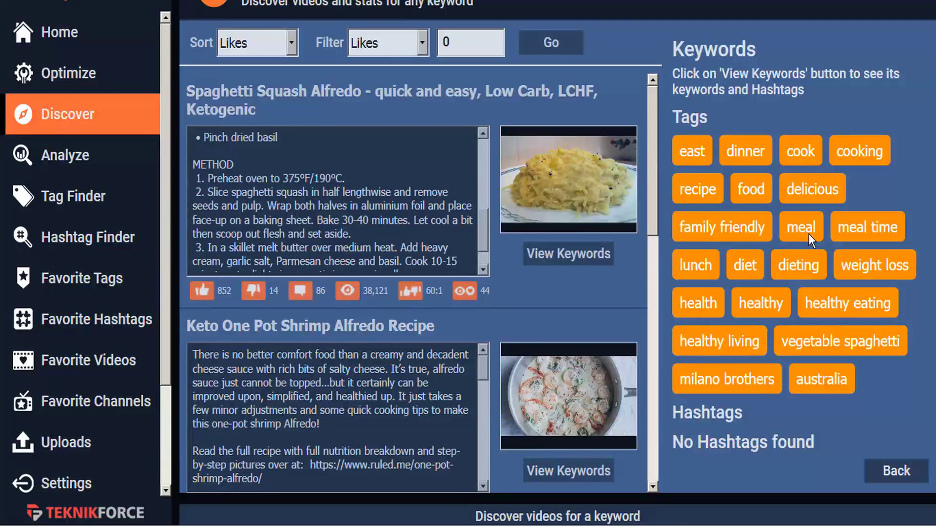
pyautogui.scroll(3, 781, 195)
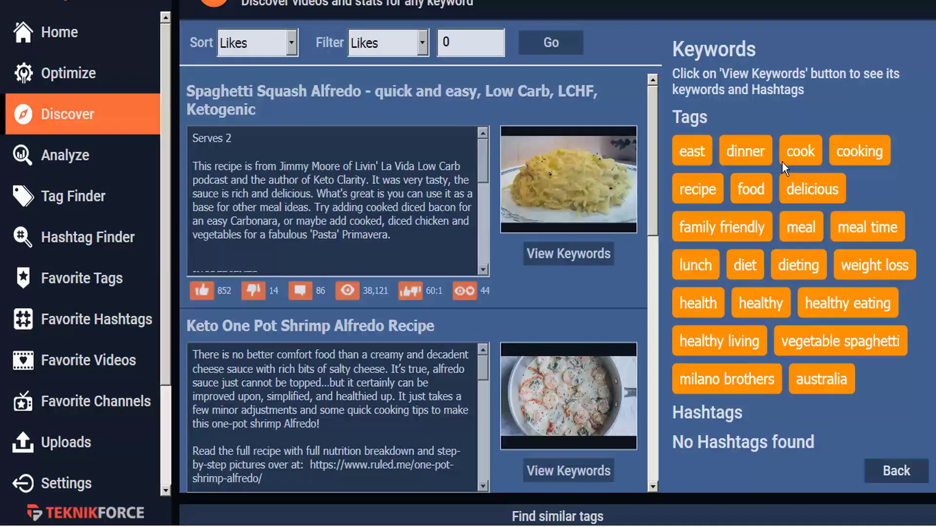
# - Add dinner, cooking, delicious, weight loss, healthy living, vegetable spaghetti and healthy to the video's tags and rerun the optimization analysis
pyautogui.click(175, 173)
pyautogui.write(', dinner')
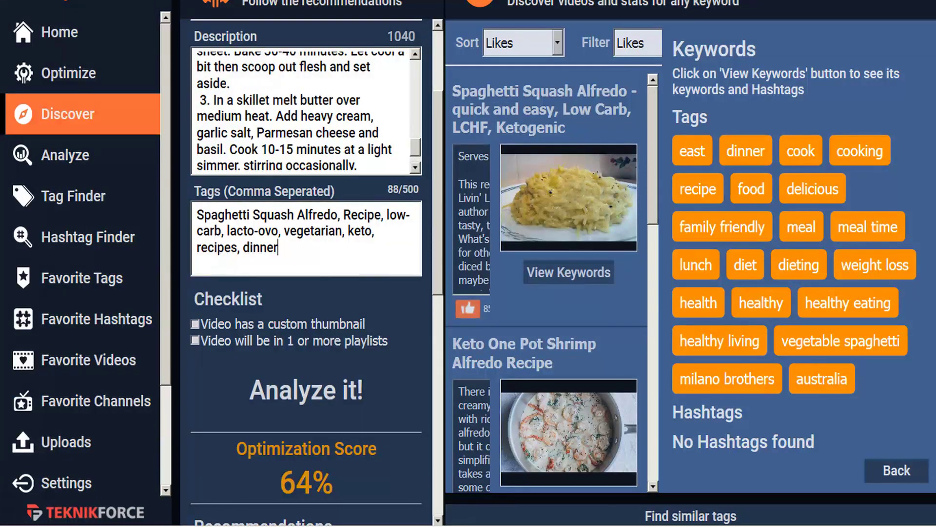
pyautogui.write(',')
pyautogui.write('cooking')
pyautogui.write(',')
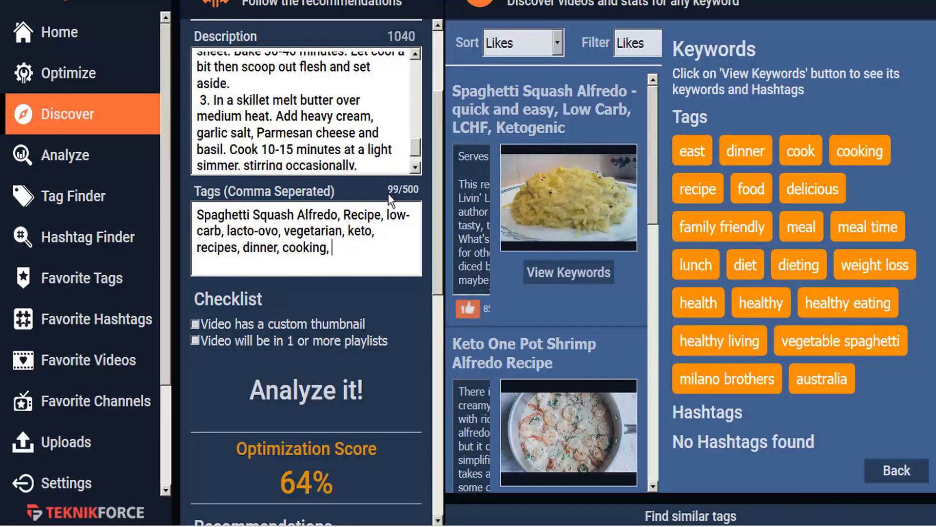
pyautogui.write('delicious, weight loss, healthy living, vegetable spaghetti, healthy,')
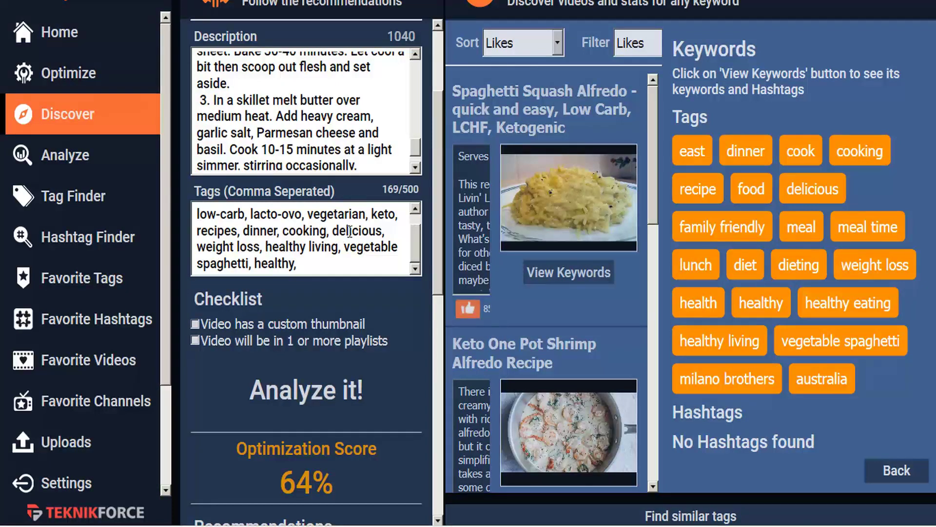
pyautogui.click(303, 391)
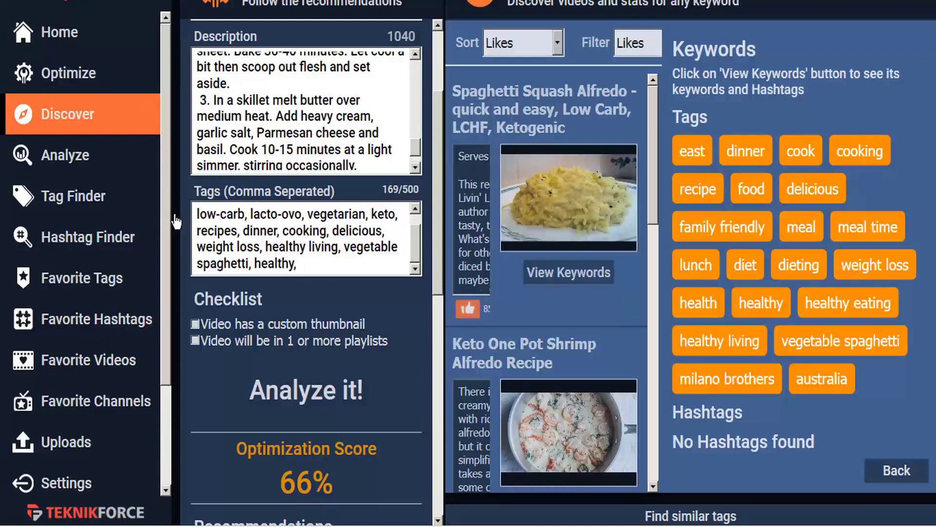
# - Display the tags of the "Keto One Pot Shrimp Alfredo Recipe" video in the Discover results
pyautogui.click(179, 223)
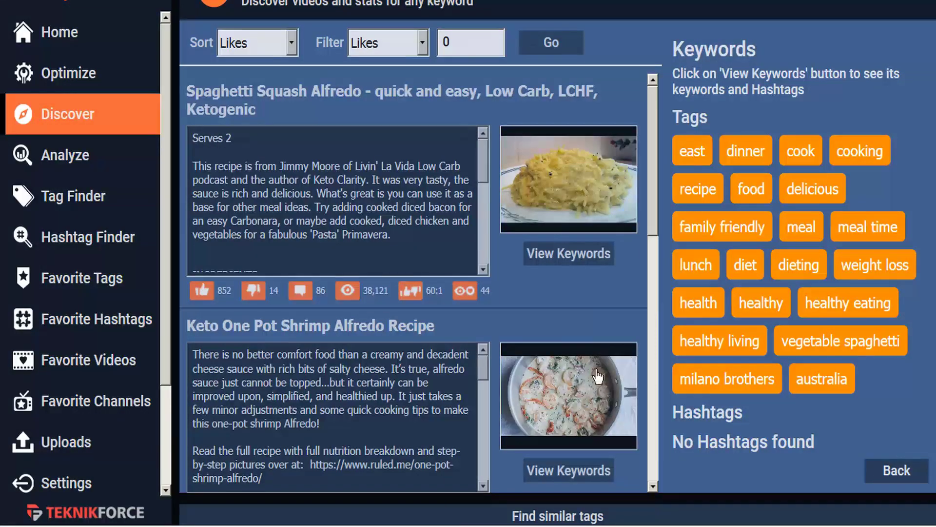
pyautogui.scroll(-4, 493, 300)
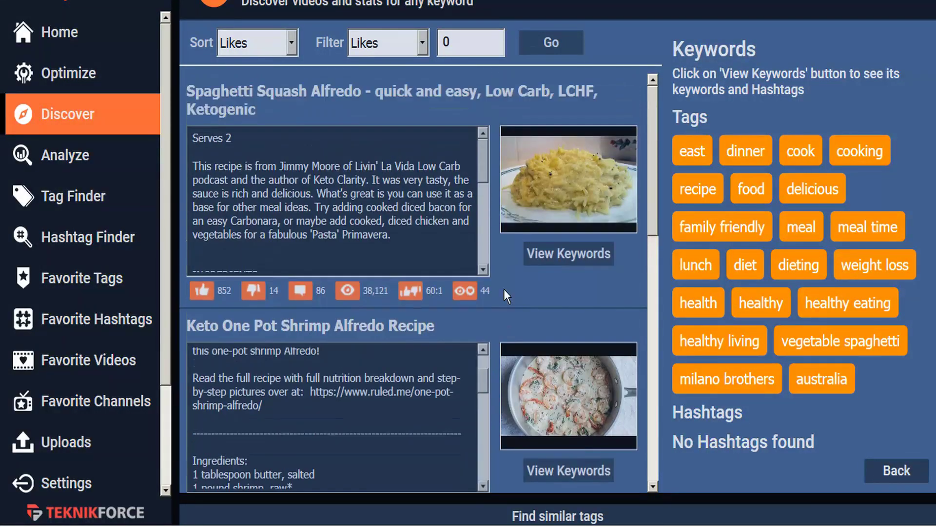
pyautogui.scroll(4, 406, 319)
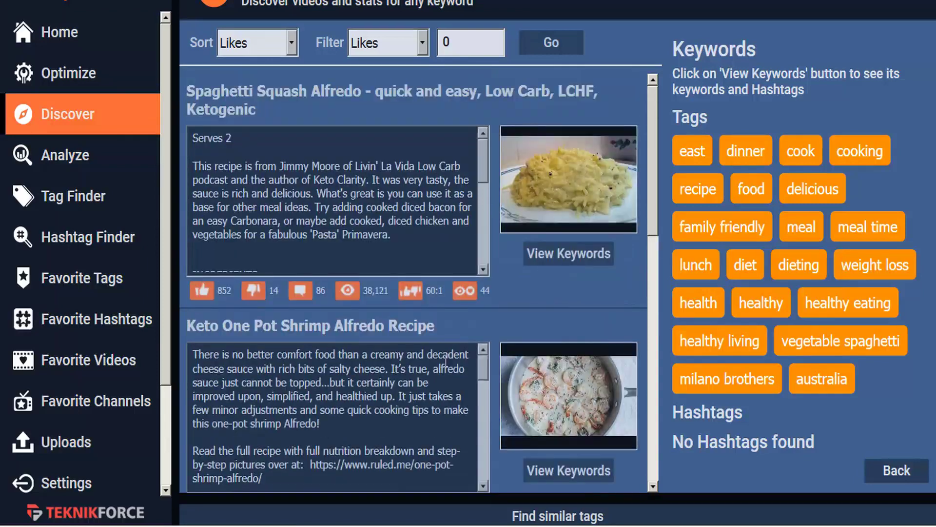
pyautogui.click(568, 470)
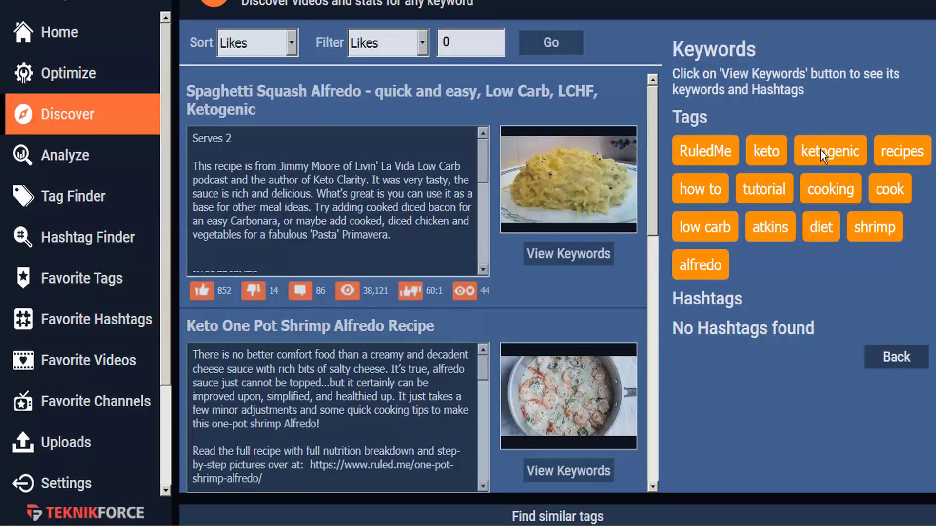
# - Extend the tags to the 500-character limit with ketogenic, how, atkins, shrimp, bacon, delicious, weight loss, healthy living, vegetable, spaghetti, healthy and diet
pyautogui.click(176, 206)
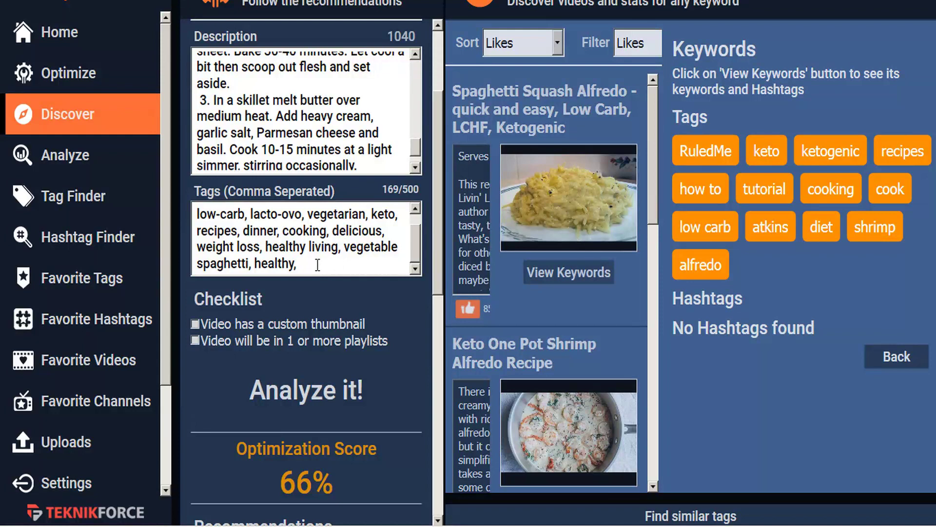
pyautogui.write('ketogenic')
pyautogui.write(', how, atkins, shrimp, bacon, delicious, weight loss, healthy living, vegetable, spaghetti, healthy, diet')
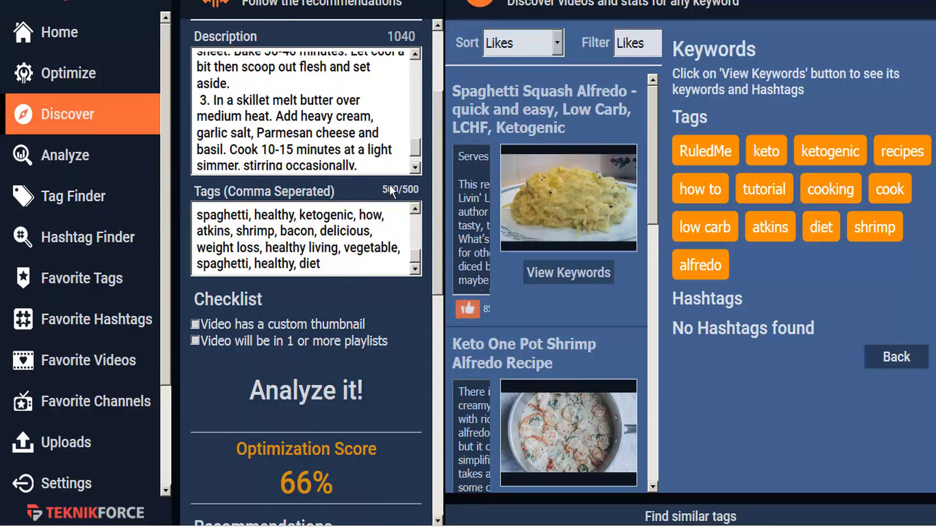
# - Rerun the analysis with the extended tags and examine the optimization score and recommendations
pyautogui.click(341, 394)
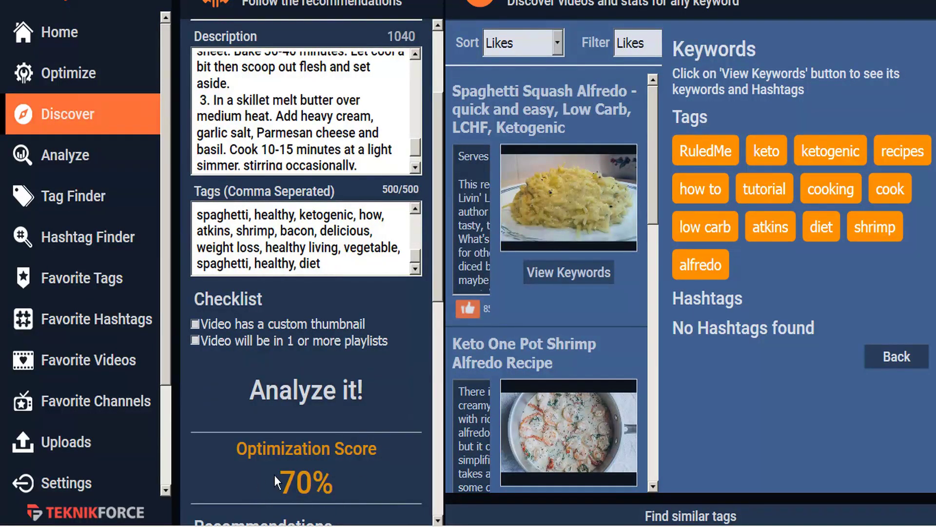
pyautogui.scroll(-1, 347, 483)
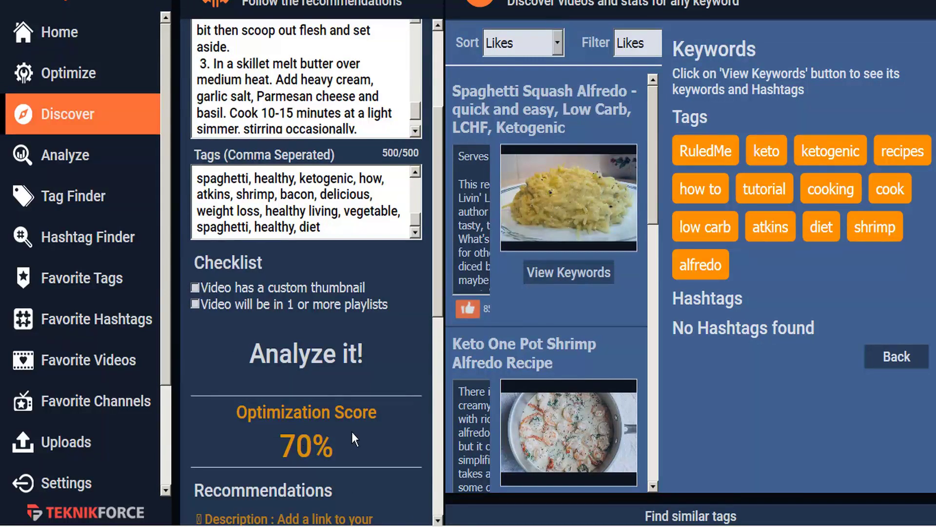
pyautogui.scroll(3, 353, 422)
pyautogui.scroll(-3, 328, 424)
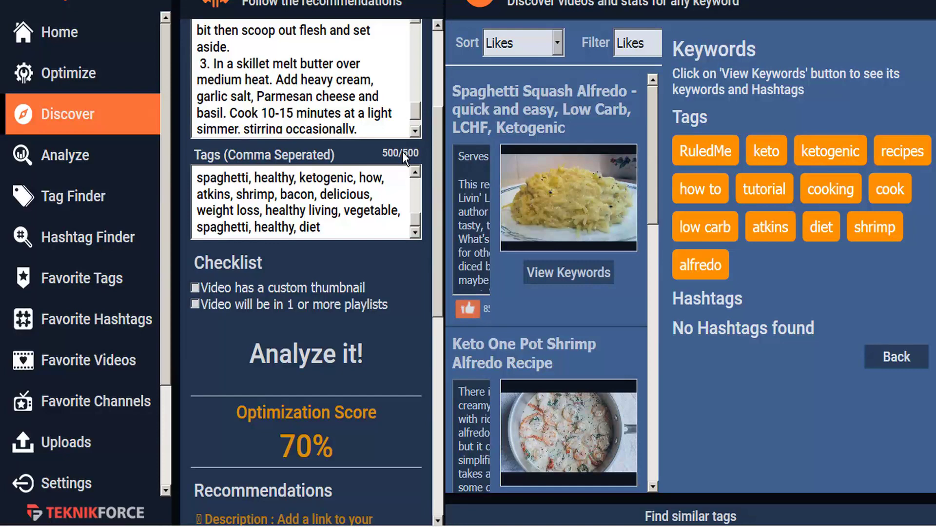
pyautogui.scroll(-5, 279, 333)
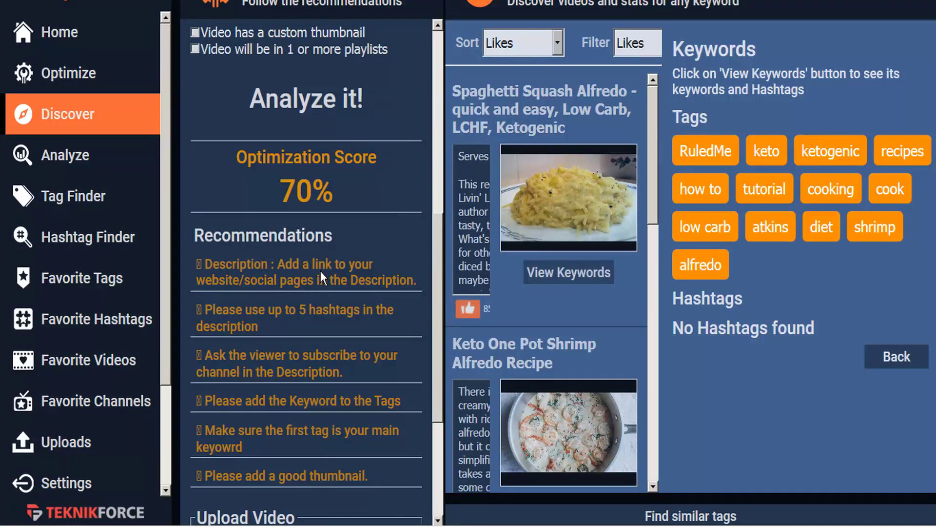
pyautogui.scroll(6, 311, 277)
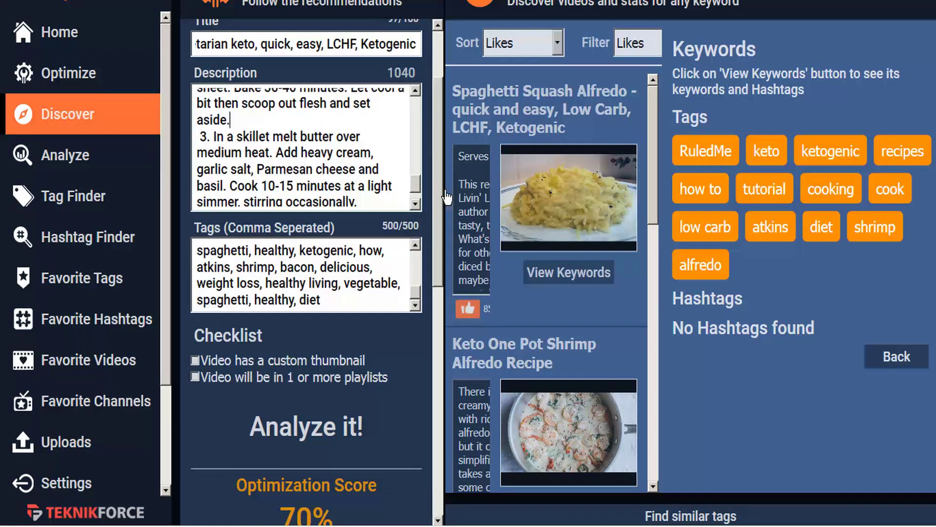
pyautogui.scroll(-2, 343, 185)
pyautogui.click(342, 203)
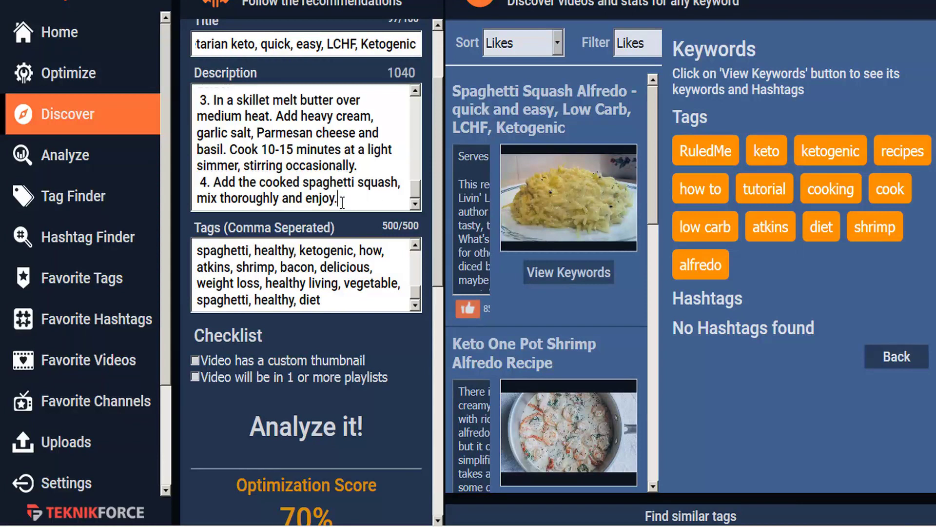
pyautogui.press('Return')
pyautogui.press('Return')
pyautogui.write('http://tuberankjeet.com http://twitter.com/tuberankjeet')
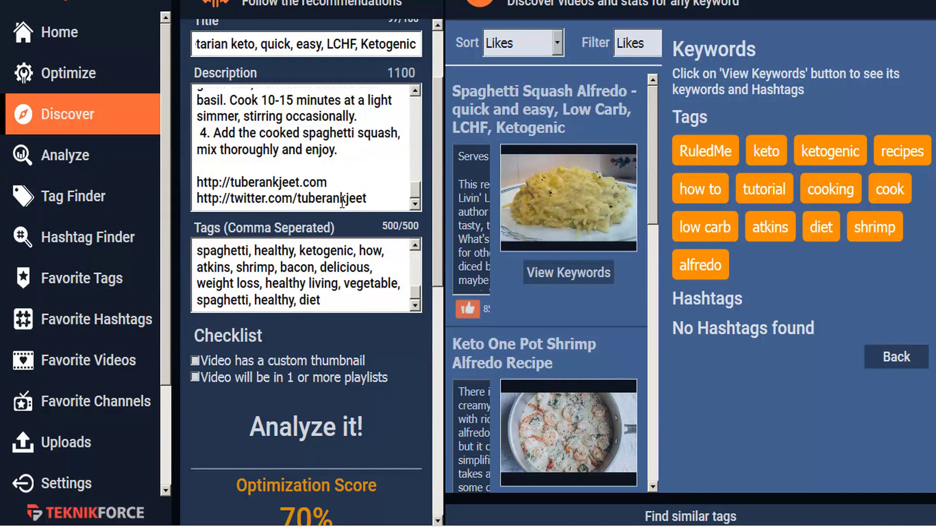
# - Rerun the analysis with the links included and check which recommendations remain
pyautogui.click(312, 428)
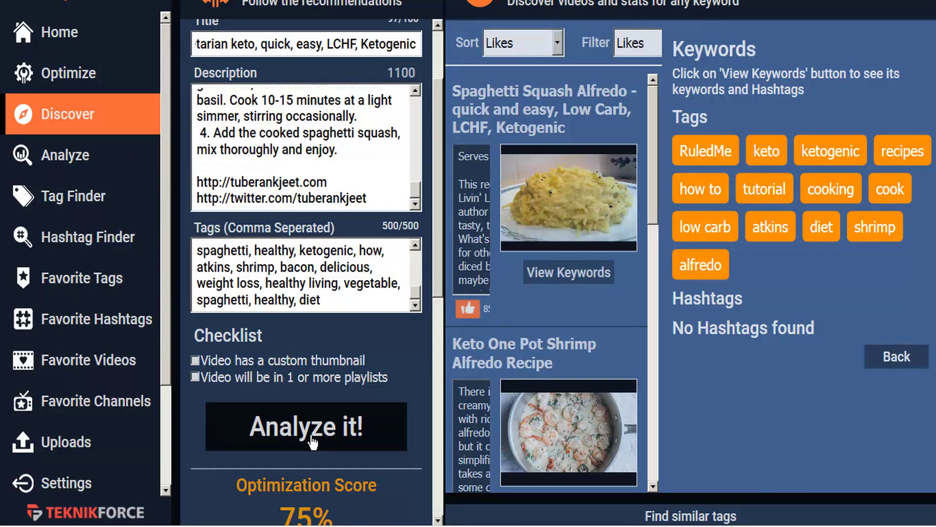
pyautogui.scroll(-1, 311, 435)
pyautogui.scroll(-2, 302, 464)
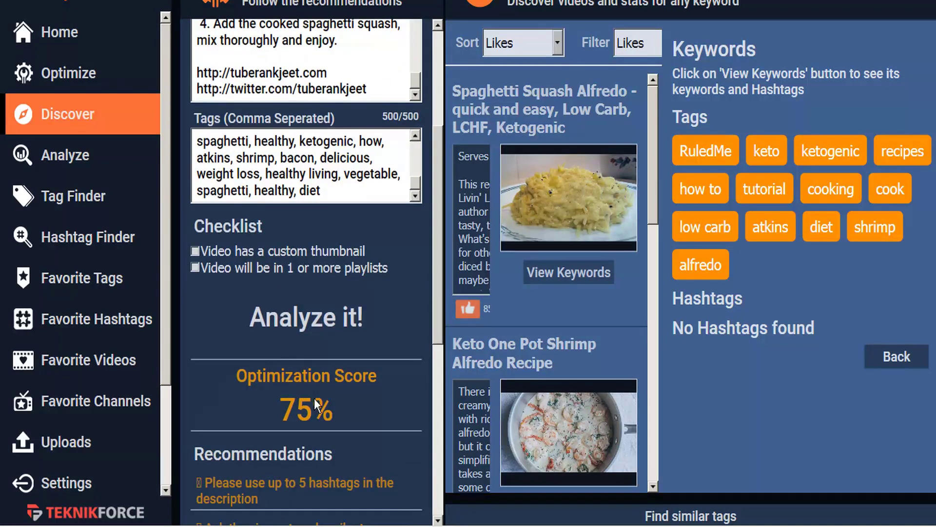
pyautogui.scroll(-1, 310, 393)
pyautogui.scroll(-2, 317, 368)
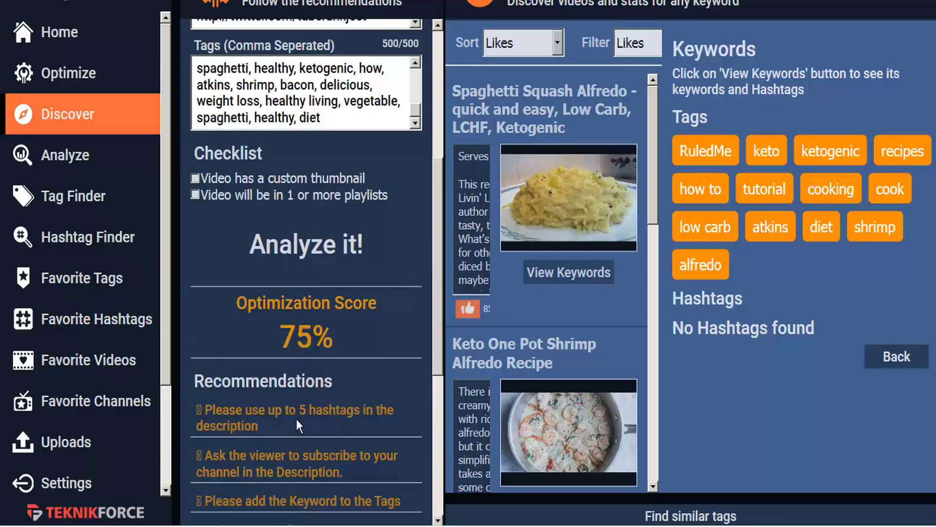
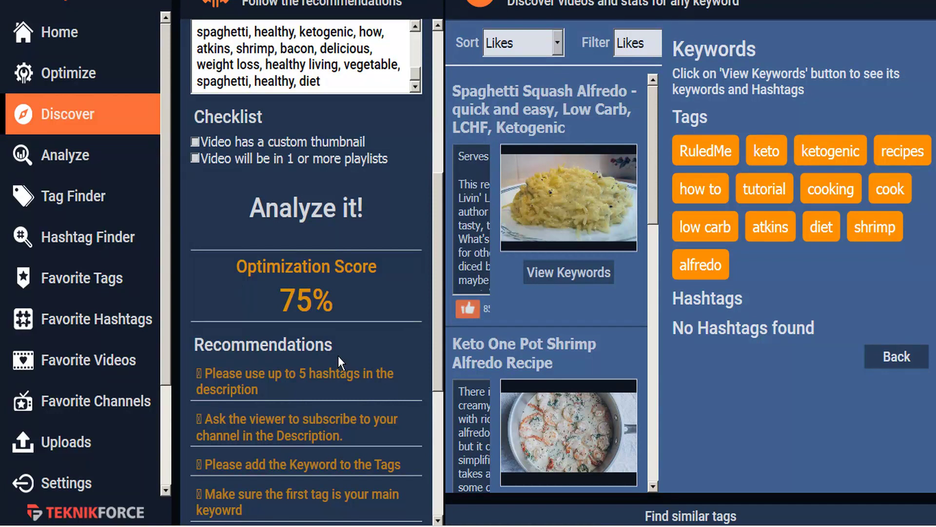
# - Look through the tags and hashtags of the Cedars Sinai, Shrimp Alfredo and Alfredo Spaghetti Squash Recipe videos in the results
pyautogui.scroll(5, 339, 361)
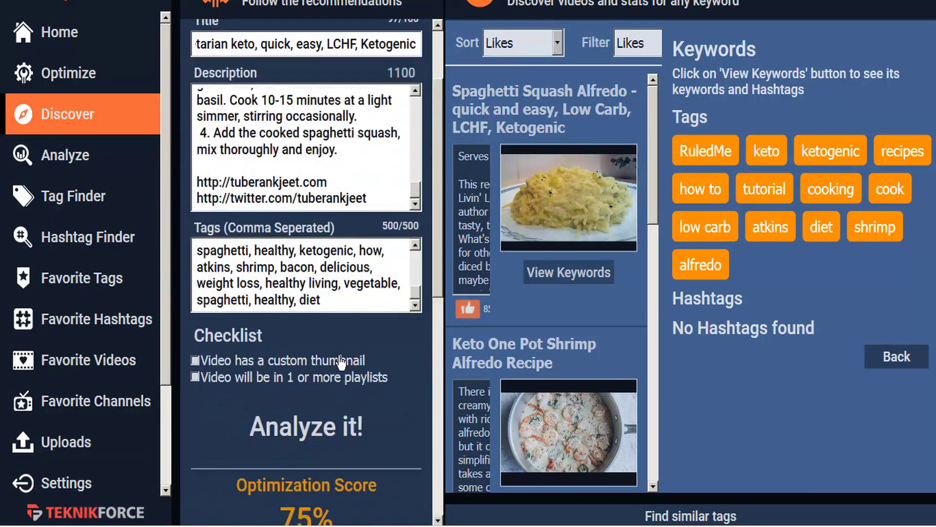
pyautogui.click(177, 282)
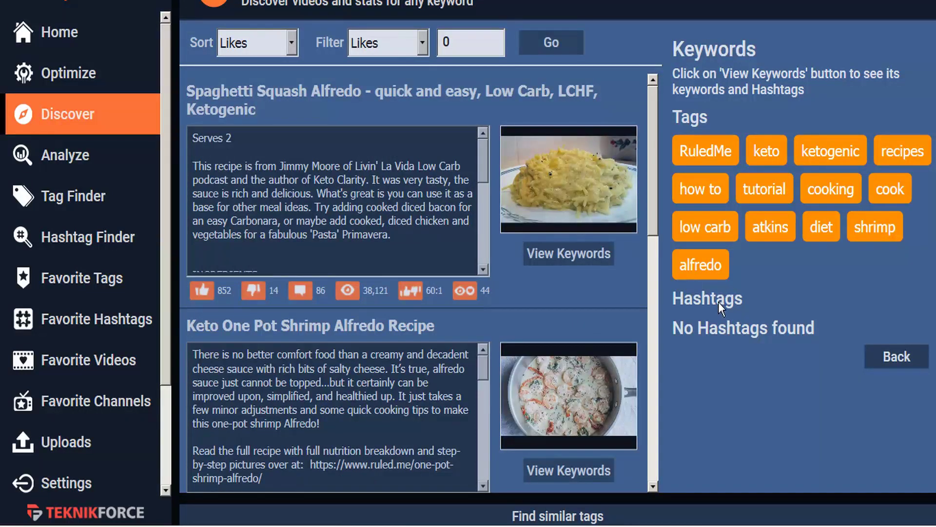
pyautogui.moveTo(651, 176); pyautogui.dragTo(590, 321)
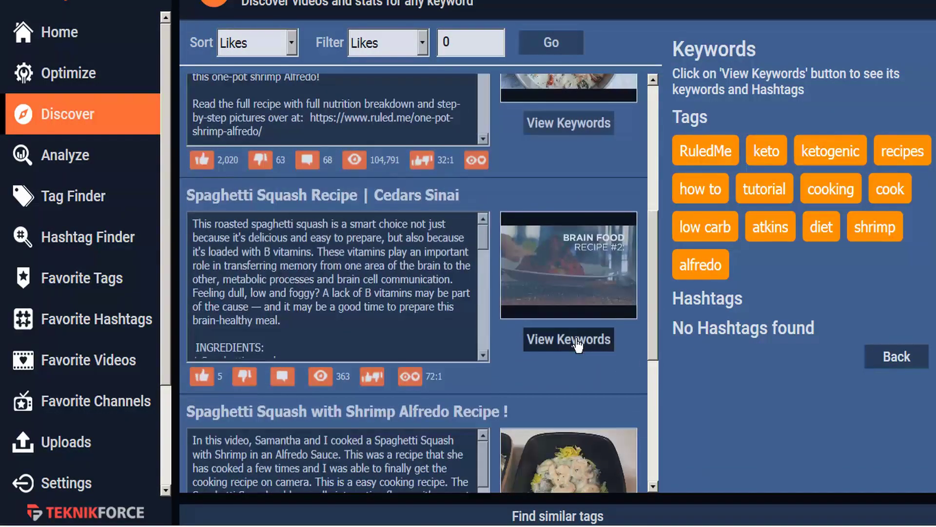
pyautogui.click(578, 343)
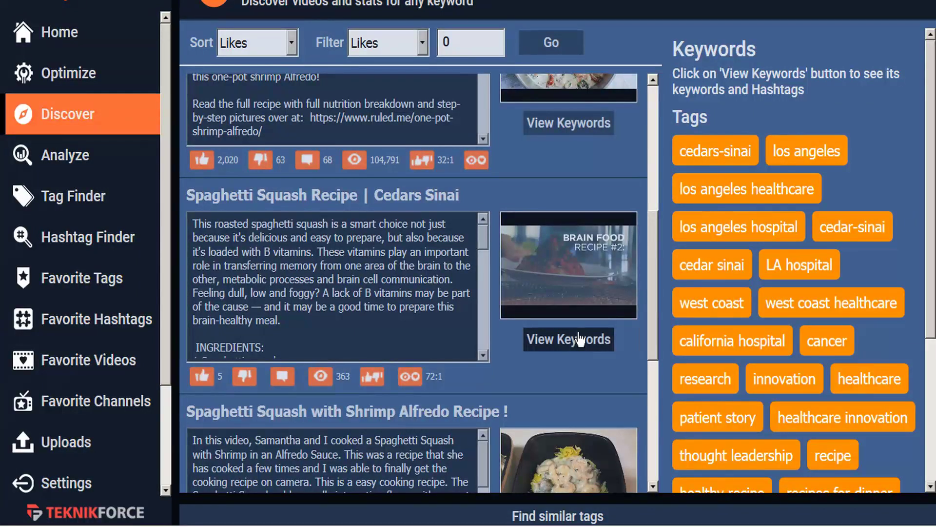
pyautogui.moveTo(651, 297); pyautogui.dragTo(655, 346)
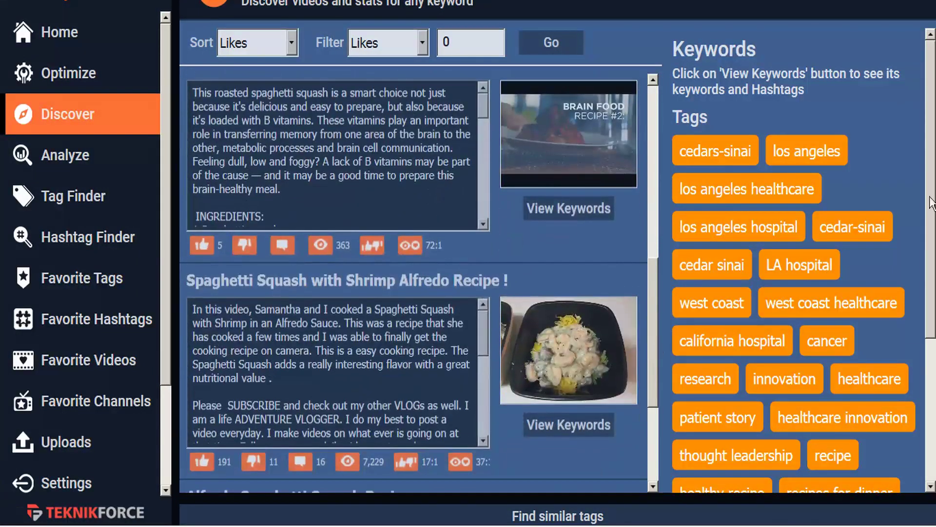
pyautogui.moveTo(932, 203); pyautogui.dragTo(932, 356)
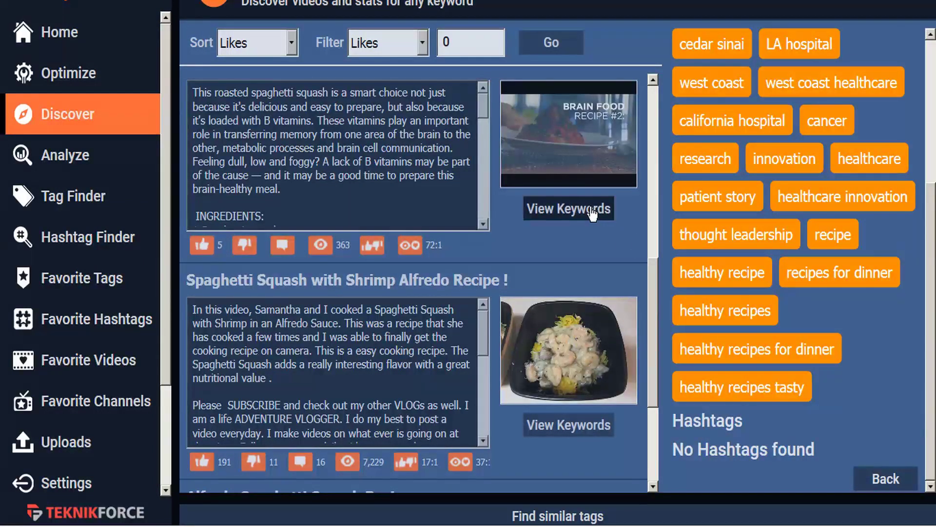
pyautogui.click(568, 425)
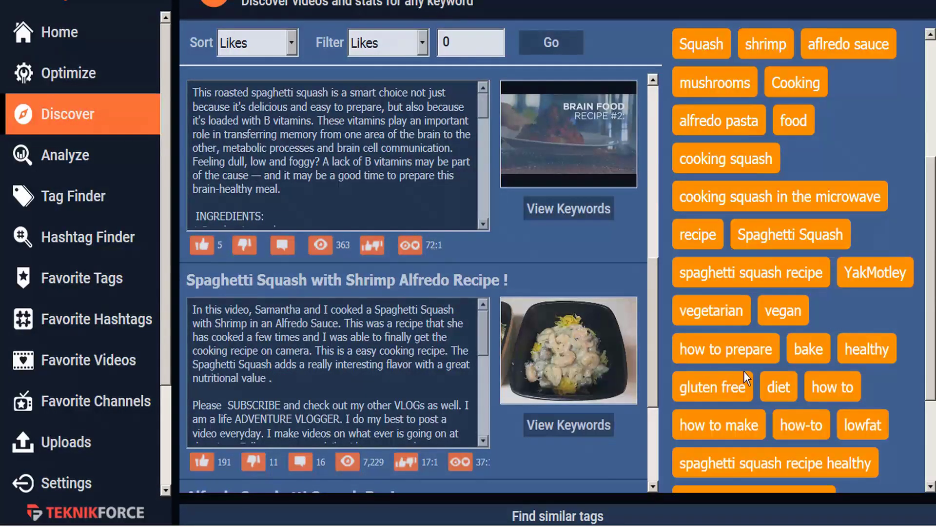
pyautogui.scroll(-3, 932, 200)
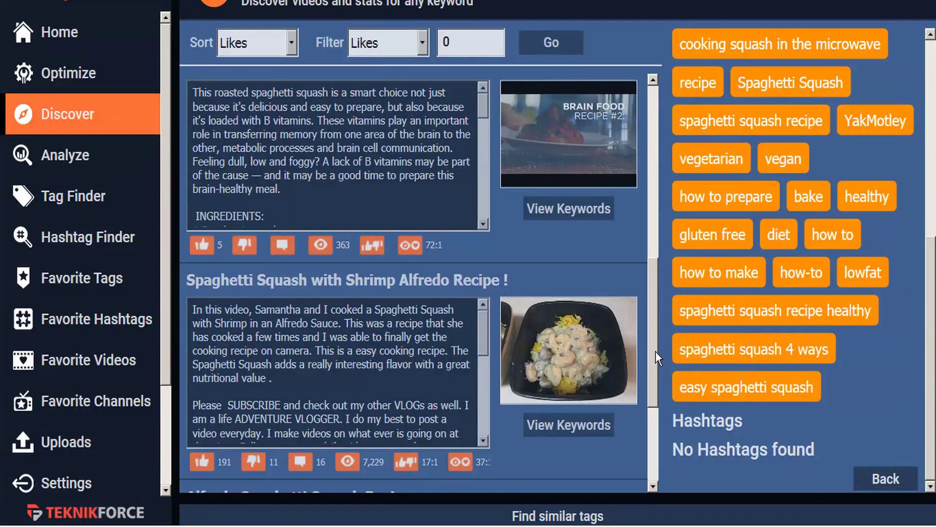
pyautogui.scroll(-3, 654, 381)
pyautogui.scroll(-2, 648, 406)
pyautogui.click(585, 439)
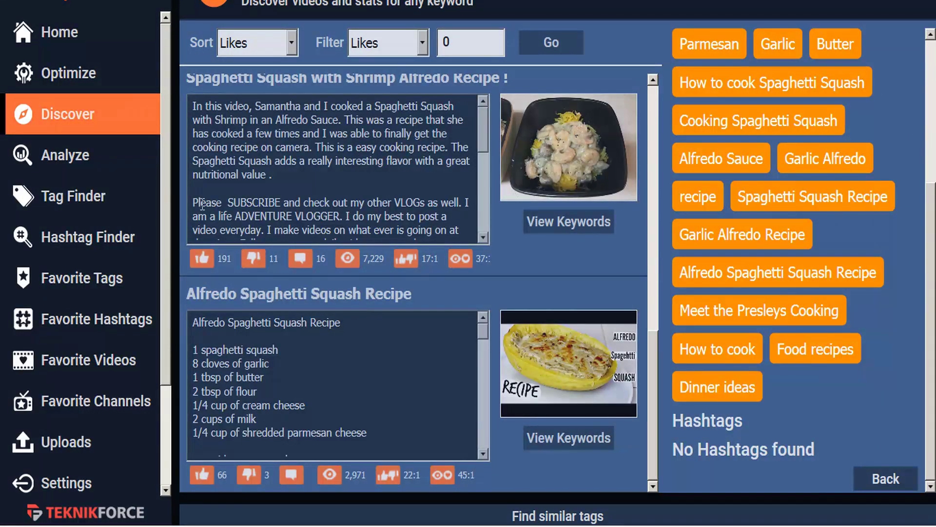
# - Duplicate the description's opening phrase "Spaghetti Squash Alfredo Recipe, low-carb lacto-ovo vegetarian keto recipes" as a separate paragraph at the very start
pyautogui.click(176, 199)
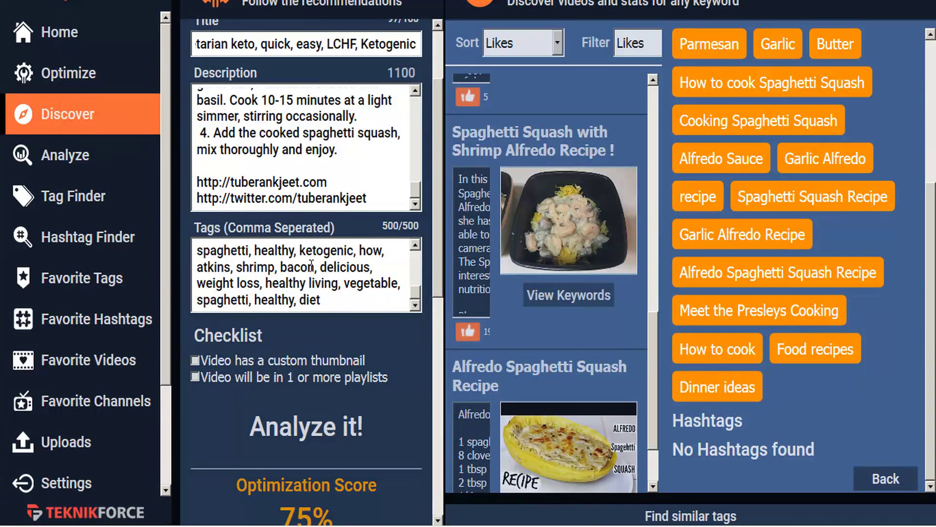
pyautogui.scroll(-4, 245, 408)
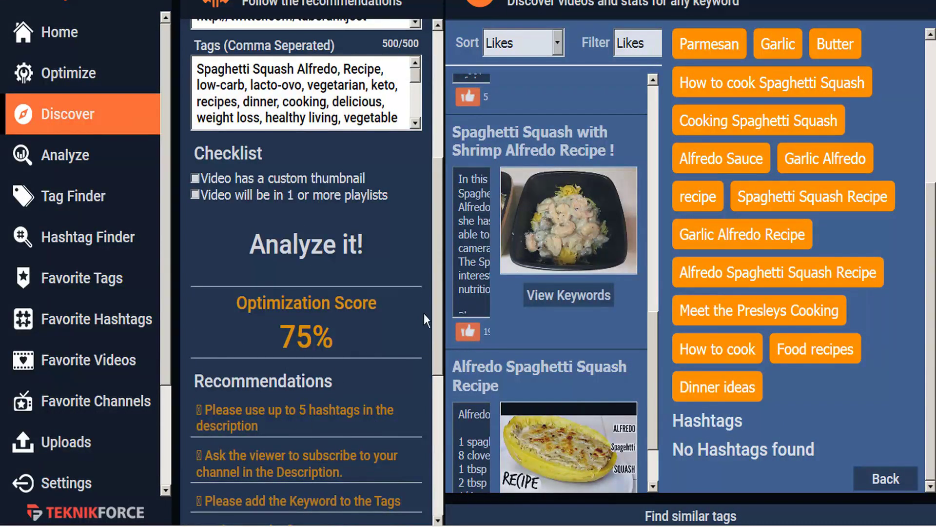
pyautogui.moveTo(434, 316); pyautogui.dragTo(440, 152)
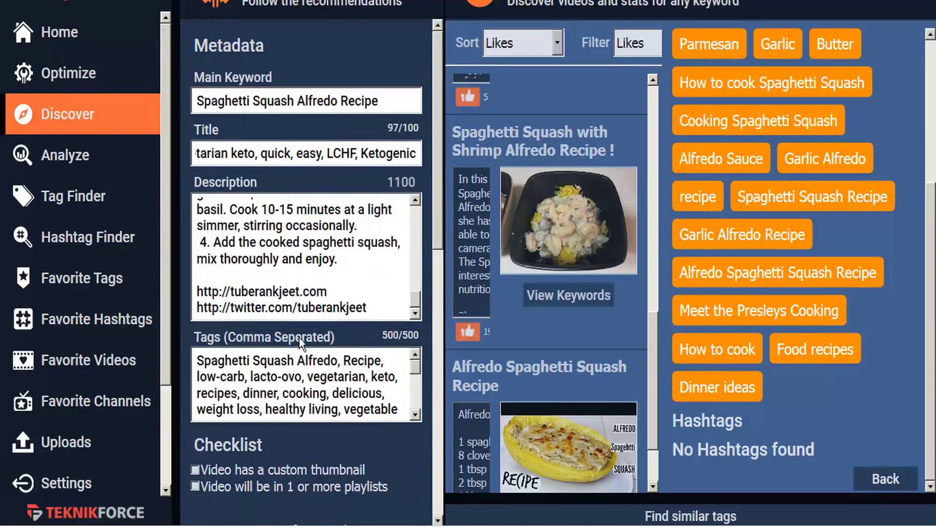
pyautogui.scroll(10, 287, 255)
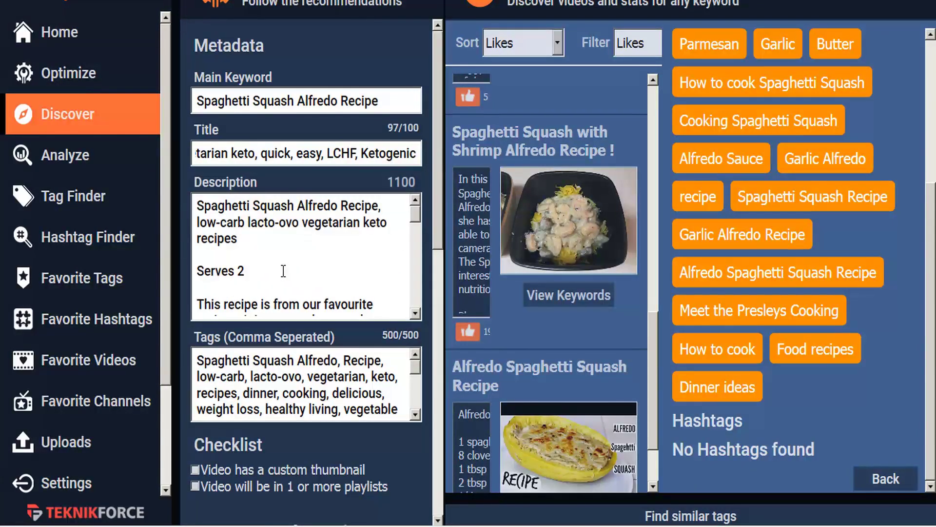
pyautogui.moveTo(198, 205); pyautogui.dragTo(261, 237)
pyautogui.hotkey('ctrl', 'c')
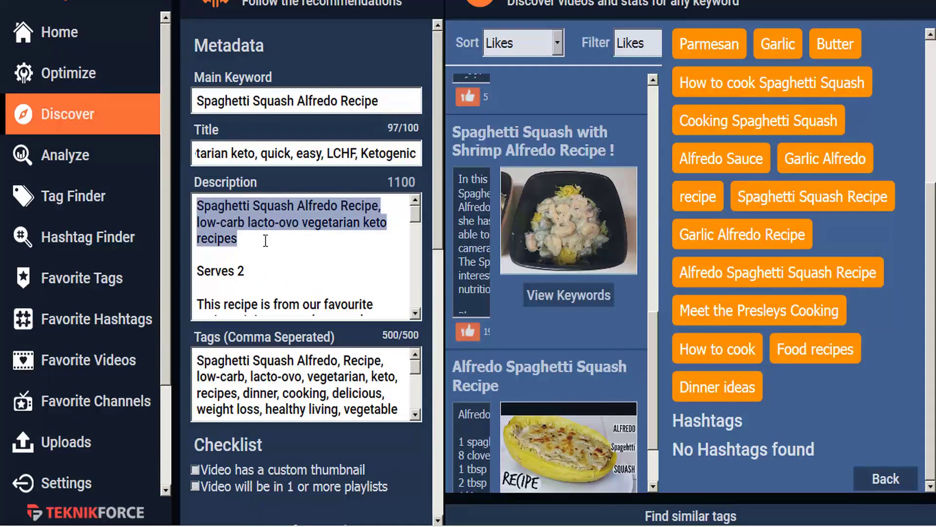
pyautogui.click(201, 201)
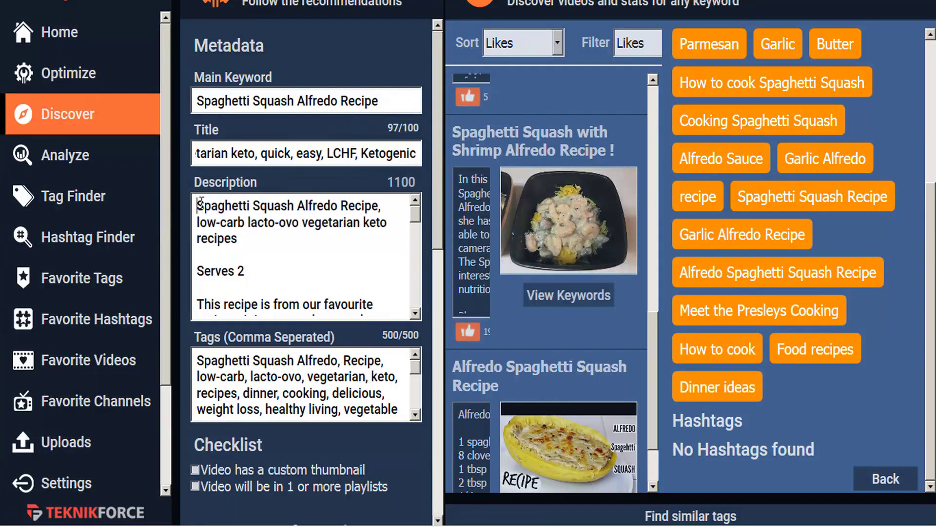
pyautogui.hotkey('ctrl', 'v')
pyautogui.press('Return')
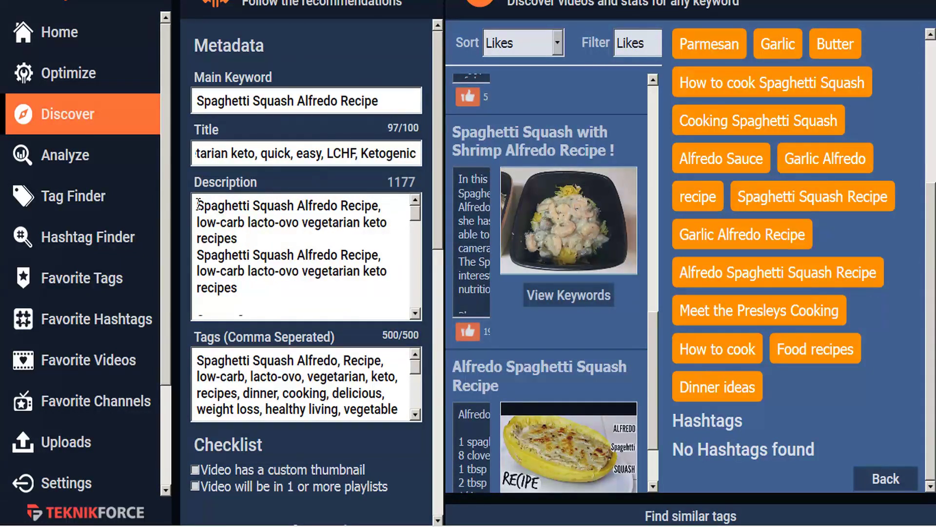
# - Convert the first copy of the opening phrase into #SpaghettiSquashAlfredo, #lowcarb, #lacto-ovovegetarian, #keto and #recipe, one hashtag per line
pyautogui.write('#')
pyautogui.click(261, 204)
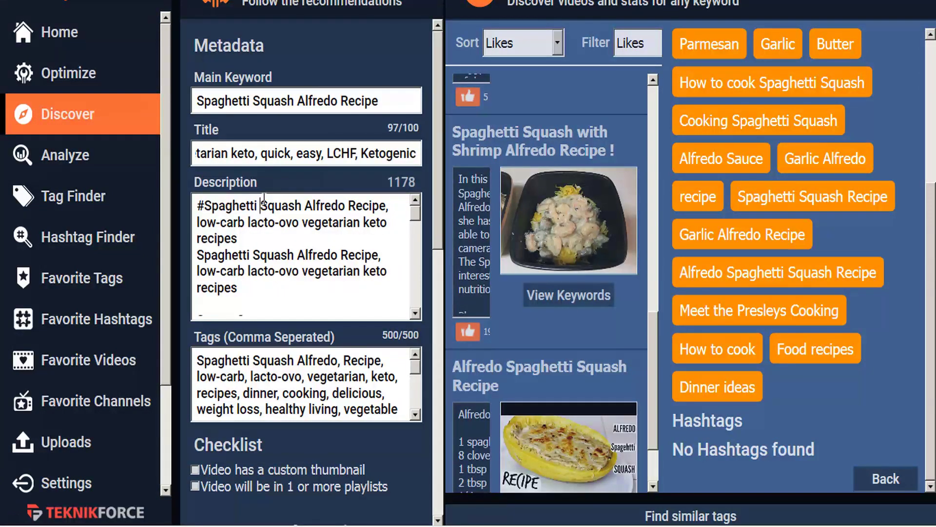
pyautogui.press('BackSpace')
pyautogui.press('Right')
pyautogui.press('Right')
pyautogui.press('Right')
pyautogui.press('Right')
pyautogui.press('Right')
pyautogui.press('Right')
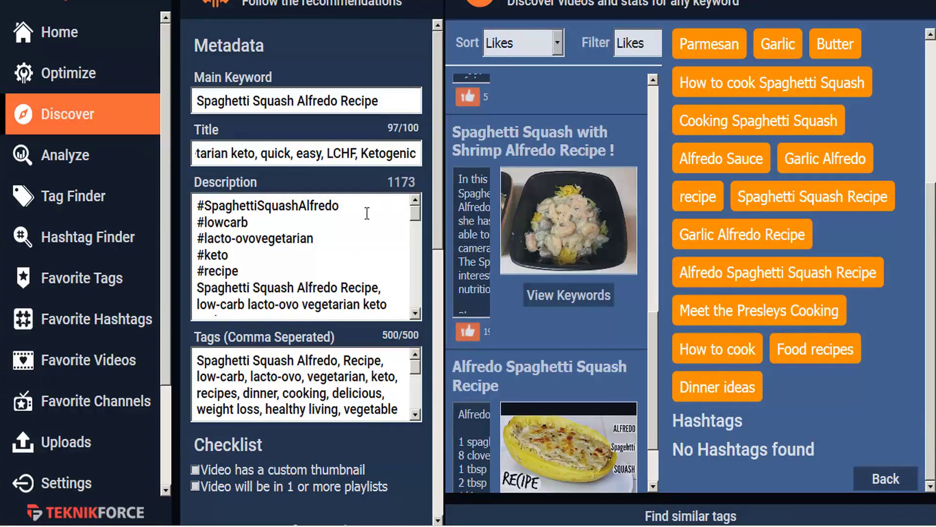
# - Join the five hashtags into one continuous paragraph and add a line break after #recipe
pyautogui.click(367, 213)
pyautogui.press('Delete')
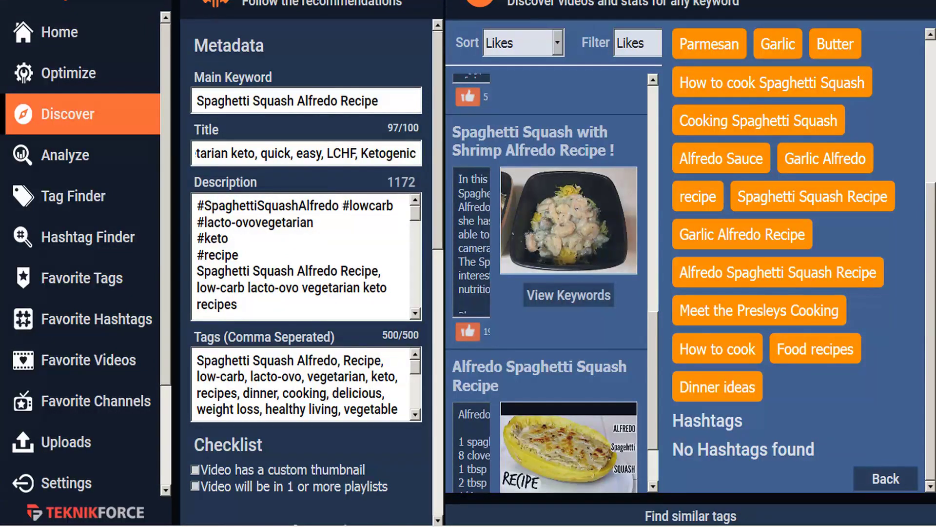
pyautogui.press('End')
pyautogui.press('Delete')
pyautogui.press('End')
pyautogui.press('Delete')
pyautogui.press('End')
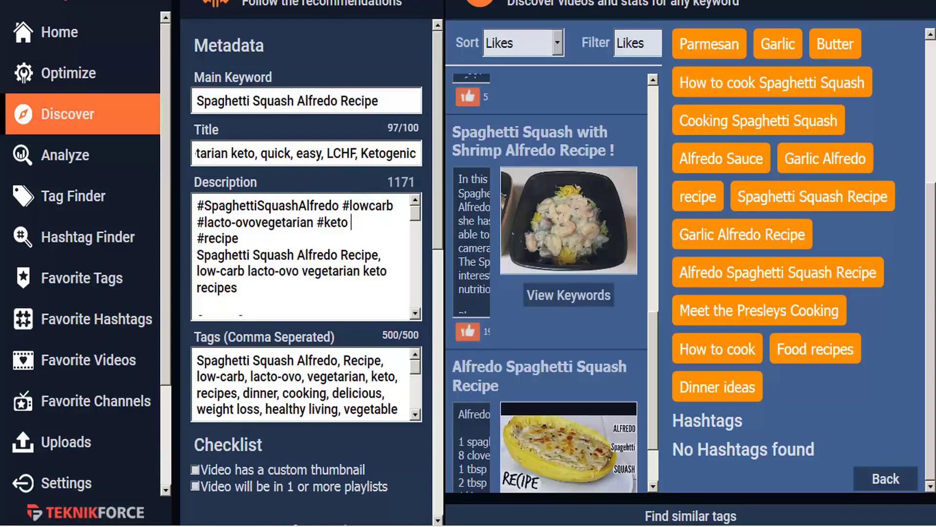
pyautogui.press('Delete')
pyautogui.press('End')
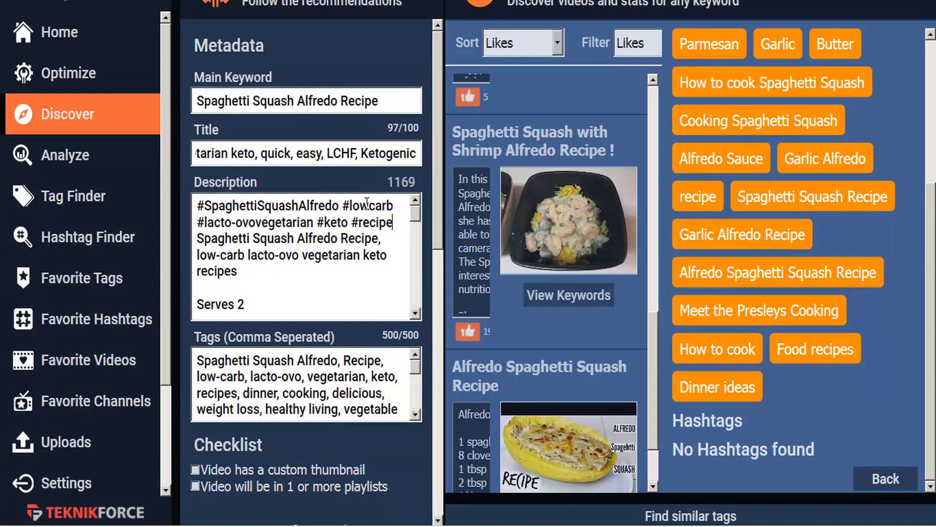
pyautogui.press('Return')
# - Rerun the analysis with the hashtags in the description and check the score and remaining recommendations
pyautogui.scroll(-3, 358, 243)
pyautogui.scroll(3, 358, 243)
pyautogui.scroll(-6, 353, 390)
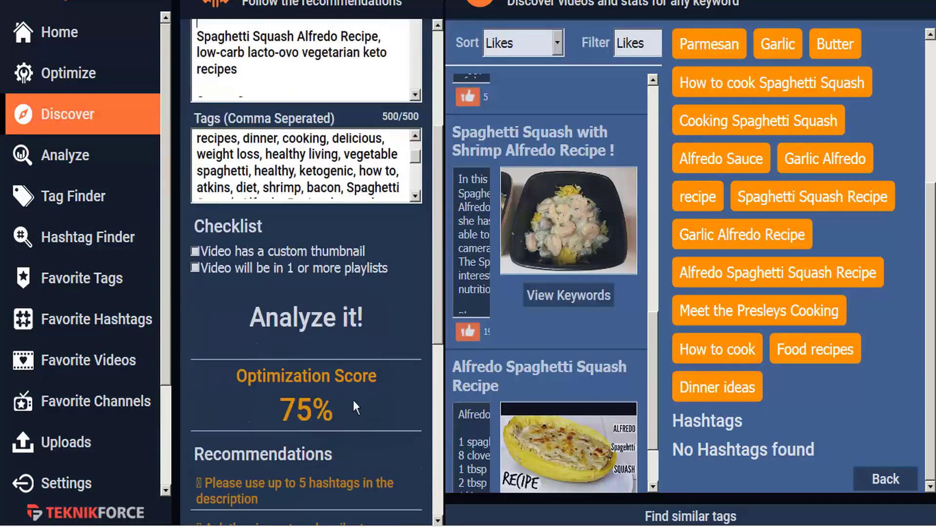
pyautogui.click(314, 317)
pyautogui.scroll(-4, 362, 409)
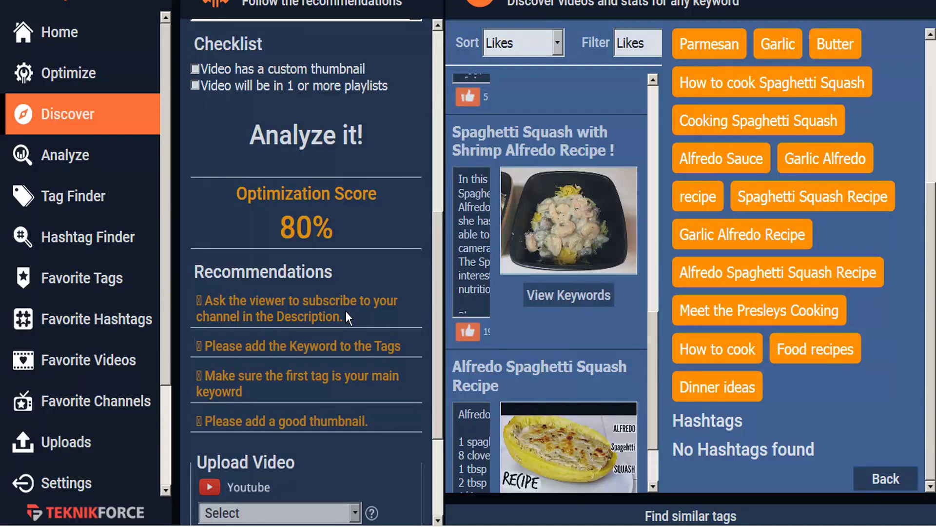
# - Add "Please subscribe!" at the end of the description, after a blank line below the links
pyautogui.scroll(7, 345, 311)
pyautogui.moveTo(414, 145); pyautogui.dragTo(422, 244)
pyautogui.click(378, 231)
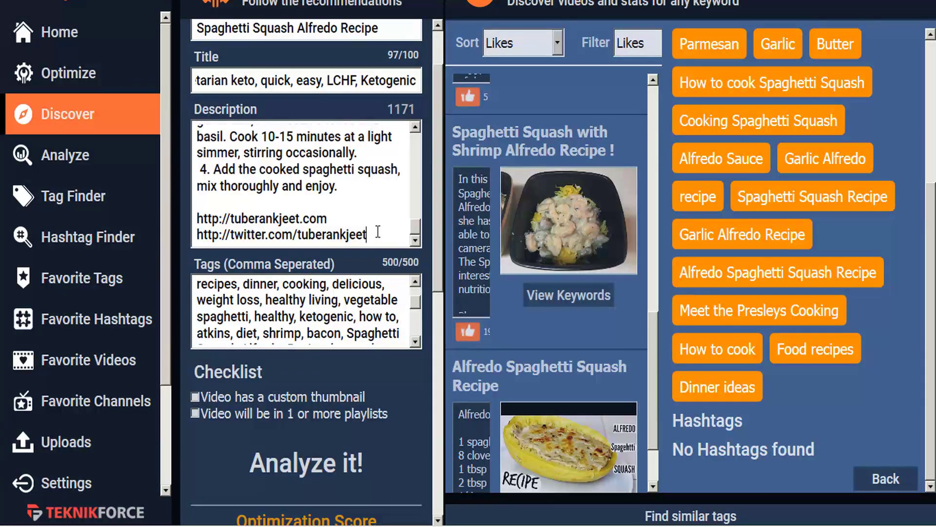
pyautogui.press('Return')
pyautogui.press('Return')
pyautogui.write('Please subscribe')
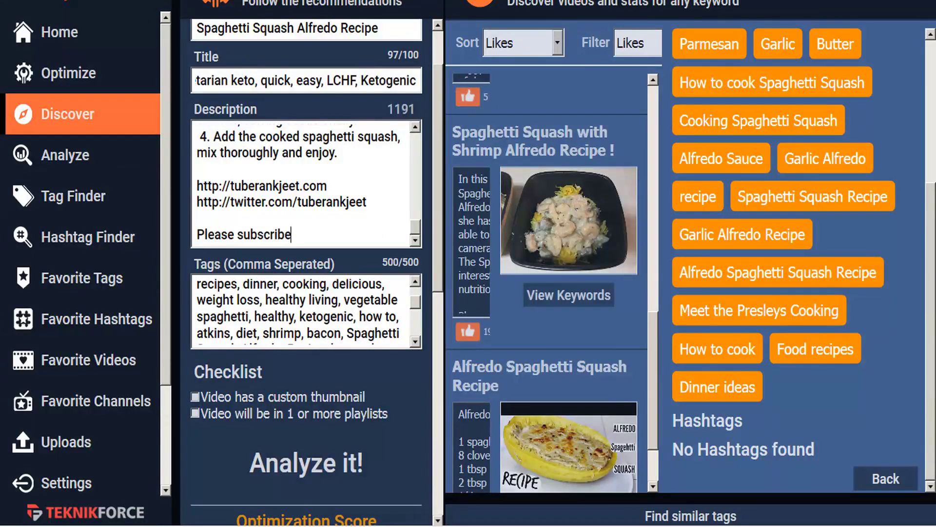
pyautogui.write('!')
# - Rerun the analysis with the subscribe request included and check the recommendations
pyautogui.scroll(-1, 385, 436)
pyautogui.click(291, 438)
pyautogui.scroll(-4, 358, 410)
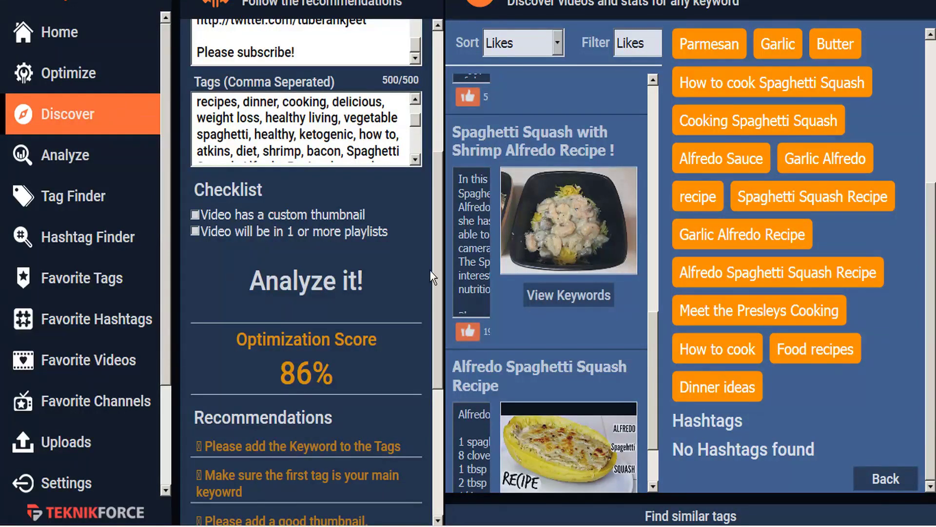
# - Replace the final tags vegetable, spaghetti, healthy and diet with the main keyword Spaghetti Squash Alfredo Recipe
pyautogui.moveTo(435, 205); pyautogui.dragTo(438, 48)
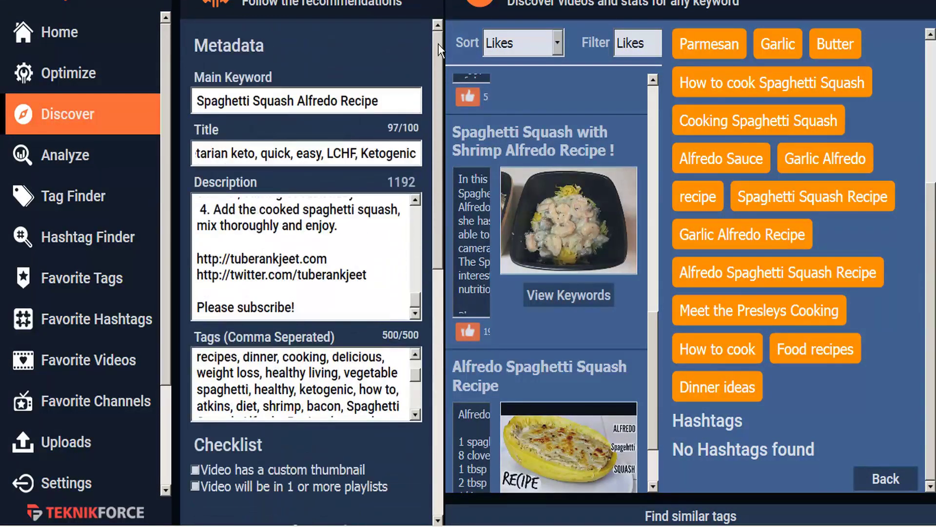
pyautogui.tripleClick(292, 100)
pyautogui.hotkey('ctrl', 'c')
pyautogui.moveTo(415, 381); pyautogui.dragTo(417, 401)
pyautogui.click(359, 408)
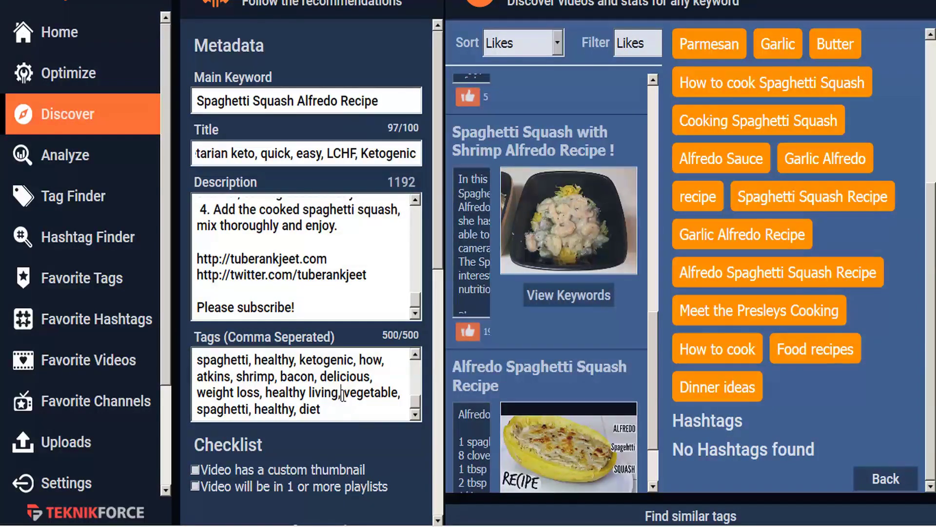
pyautogui.moveTo(342, 393); pyautogui.dragTo(361, 429)
pyautogui.press('BackSpace')
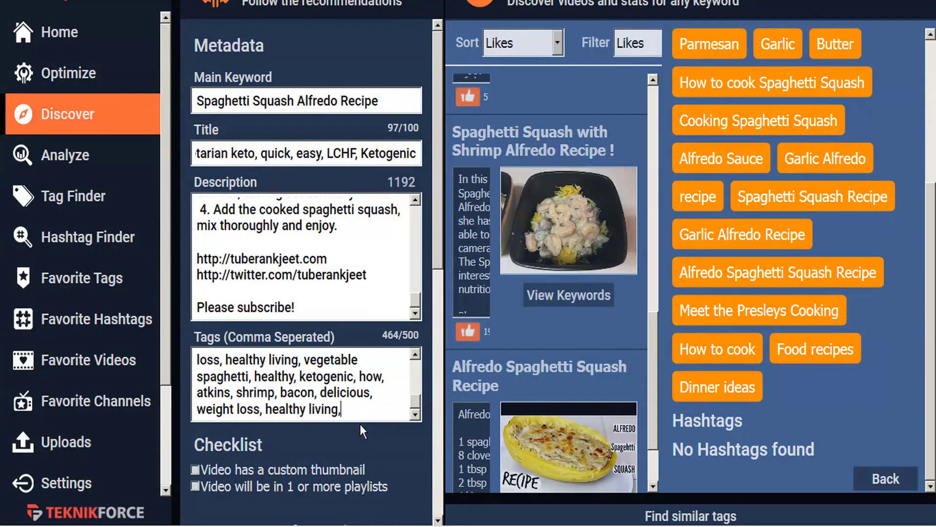
pyautogui.hotkey('ctrl', 'v')
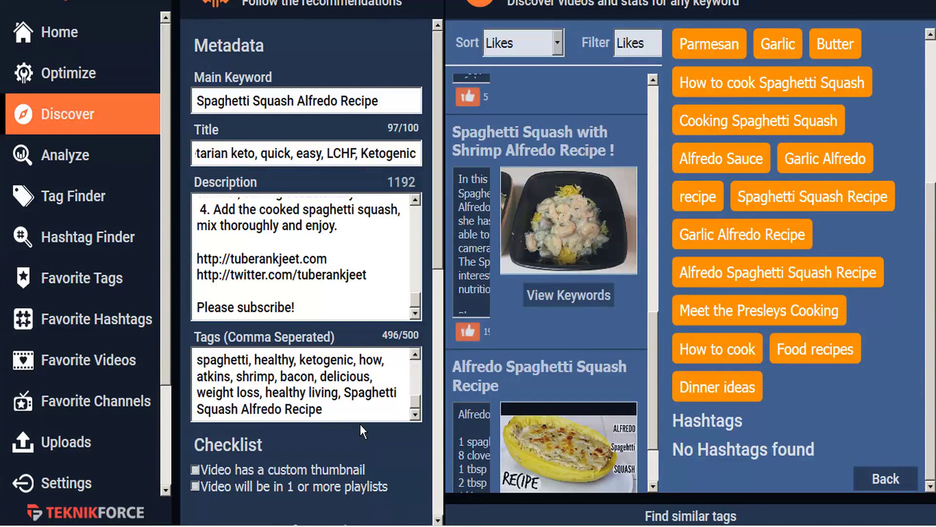
# - Rerun the analysis with the main keyword among the tags and check the score and recommendations
pyautogui.scroll(-7, 395, 435)
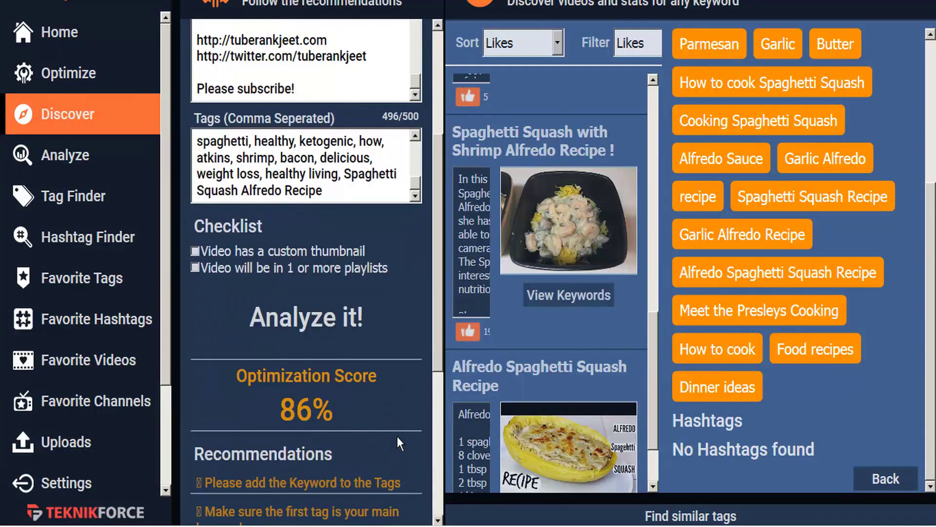
pyautogui.scroll(-2, 396, 434)
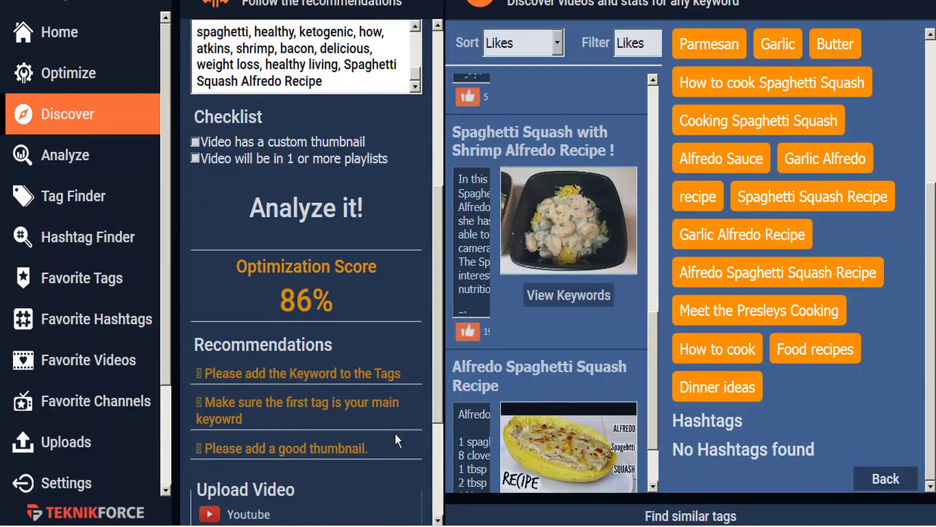
pyautogui.click(317, 209)
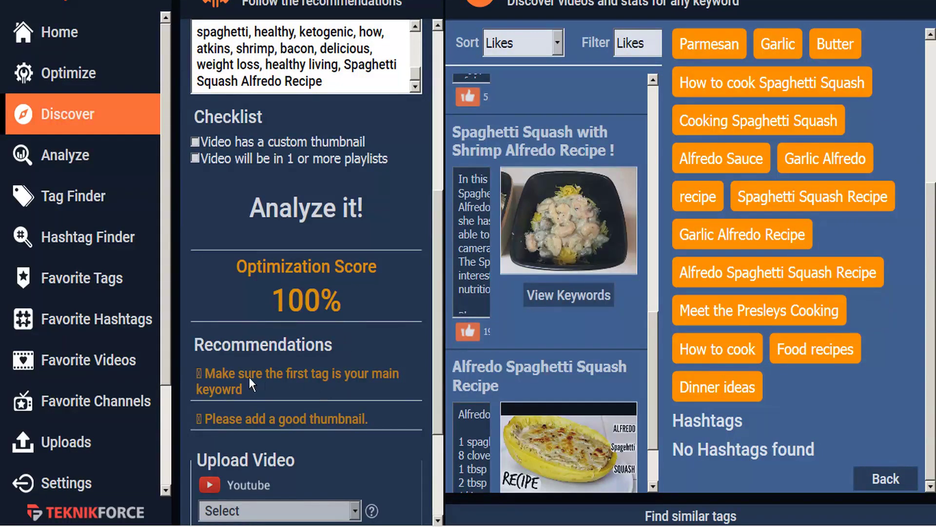
# - Move the main keyword Spaghetti Squash Alfredo Recipe from the end of the tags to the very beginning, separated by a comma
pyautogui.scroll(3, 432, 382)
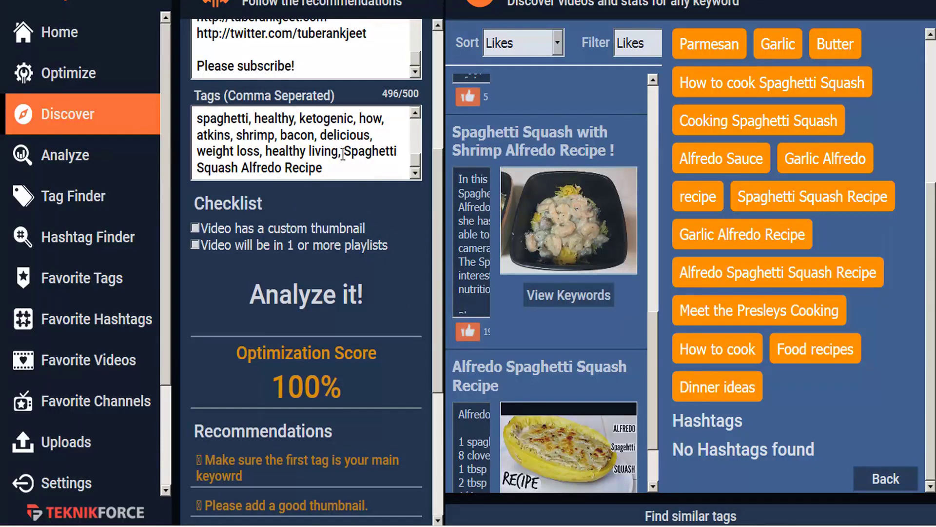
pyautogui.moveTo(343, 154); pyautogui.dragTo(358, 165)
pyautogui.hotkey('ctrl', 'c')
pyautogui.press('BackSpace')
pyautogui.press('BackSpace')
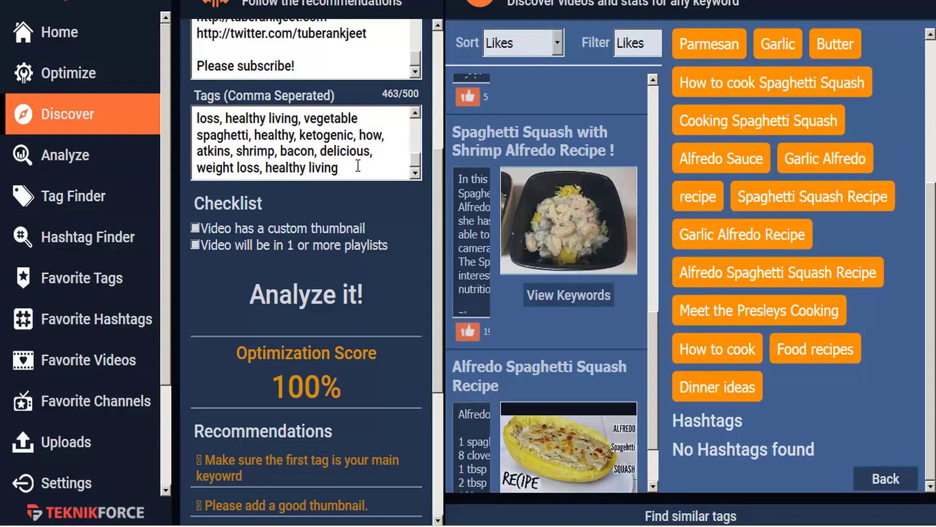
pyautogui.scroll(5, 358, 166)
pyautogui.click(198, 228)
pyautogui.hotkey('ctrl', 'v')
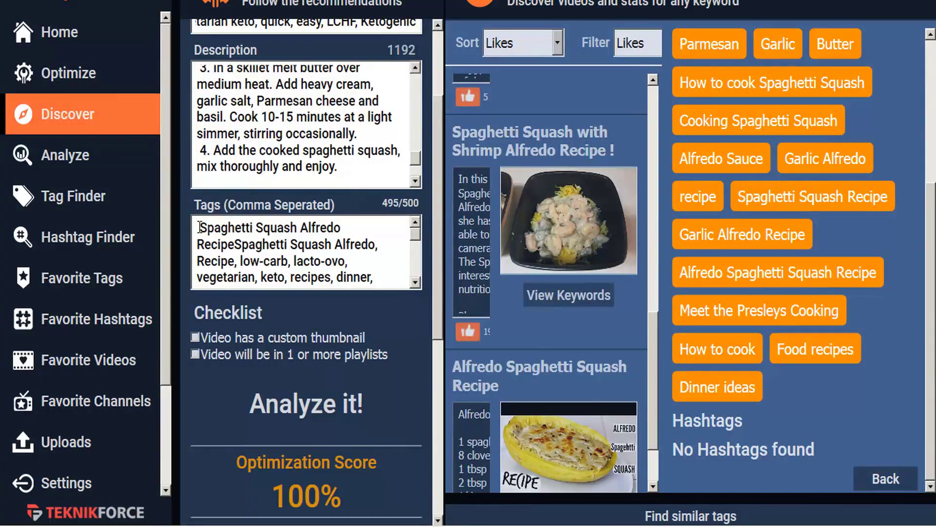
pyautogui.write(',')
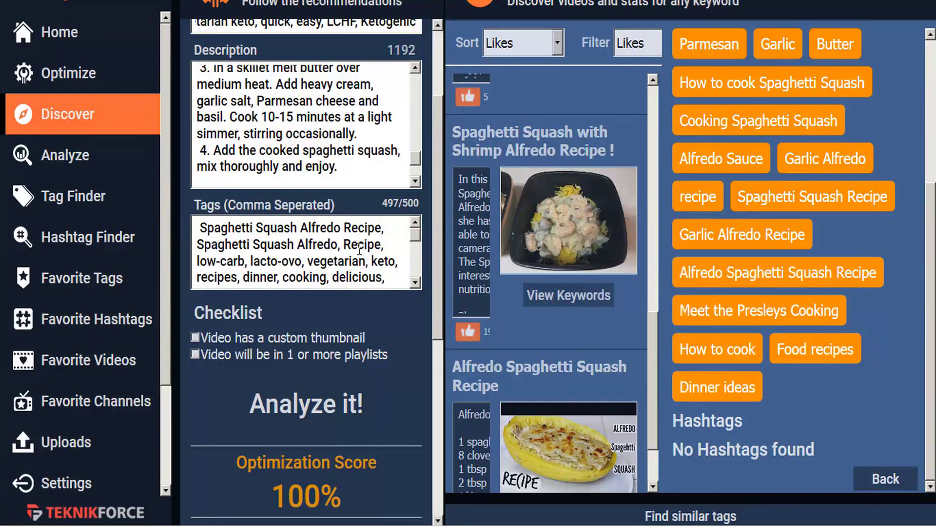
# - Review the end of the tag list, the optimization score and the remaining recommendations
pyautogui.moveTo(415, 236); pyautogui.dragTo(422, 309)
pyautogui.scroll(-3, 390, 332)
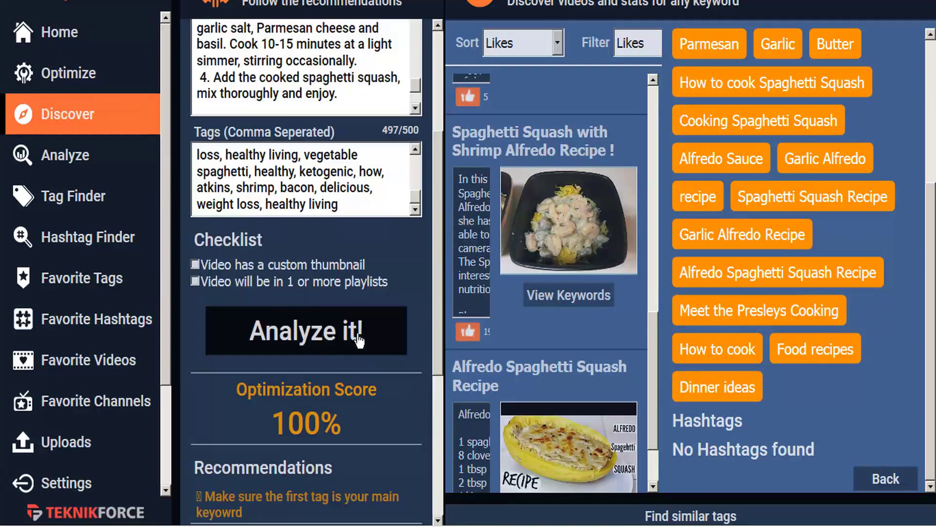
pyautogui.scroll(-1, 341, 344)
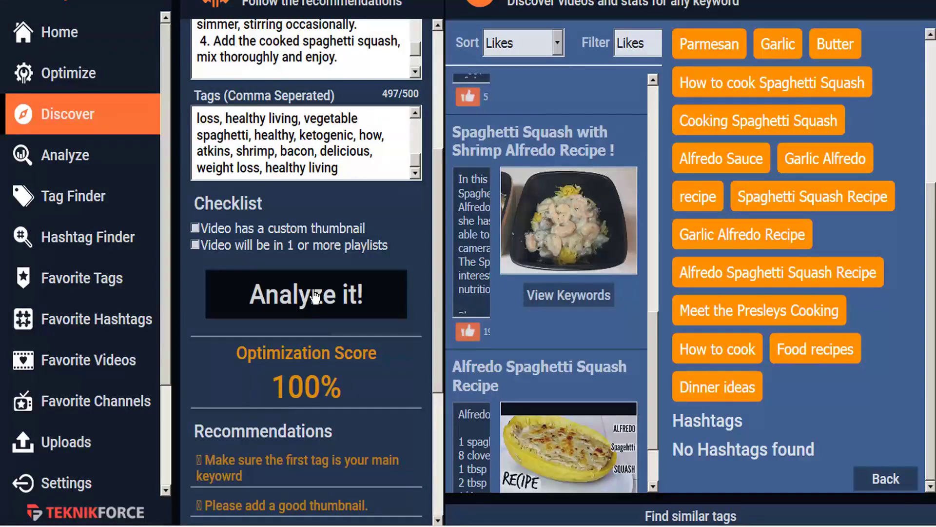
pyautogui.scroll(-1, 346, 367)
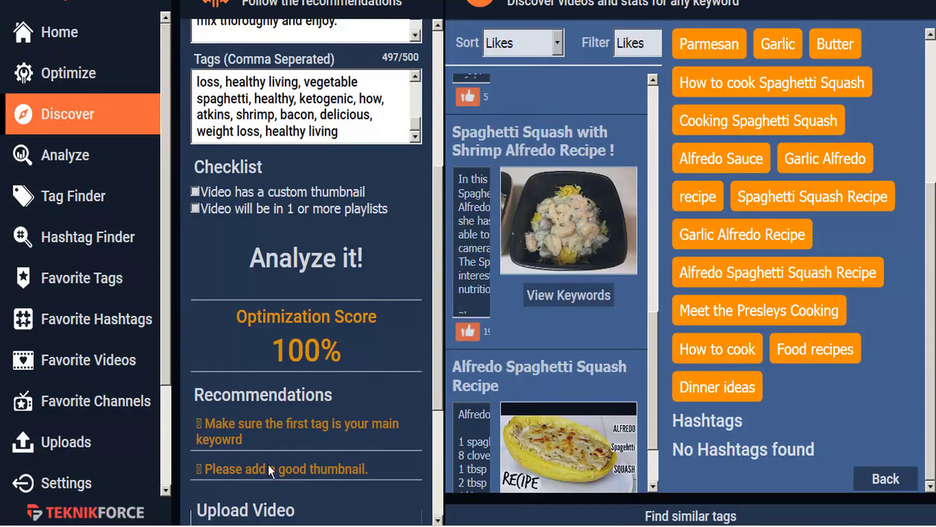
pyautogui.scroll(-4, 359, 380)
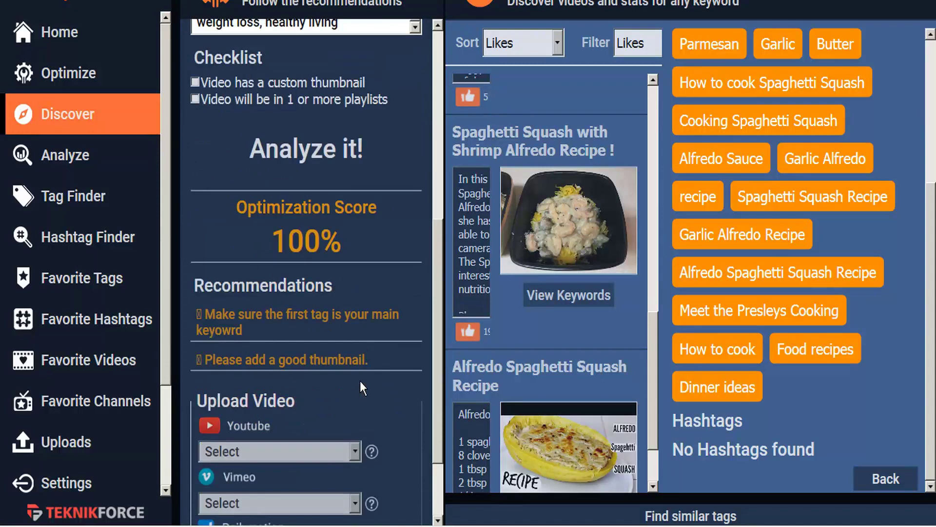
pyautogui.scroll(3, 360, 380)
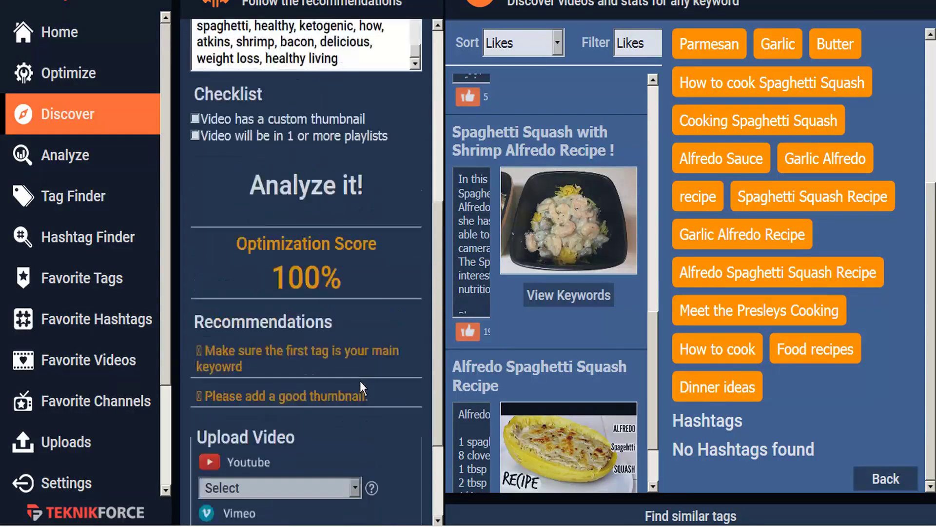
pyautogui.scroll(-5, 315, 317)
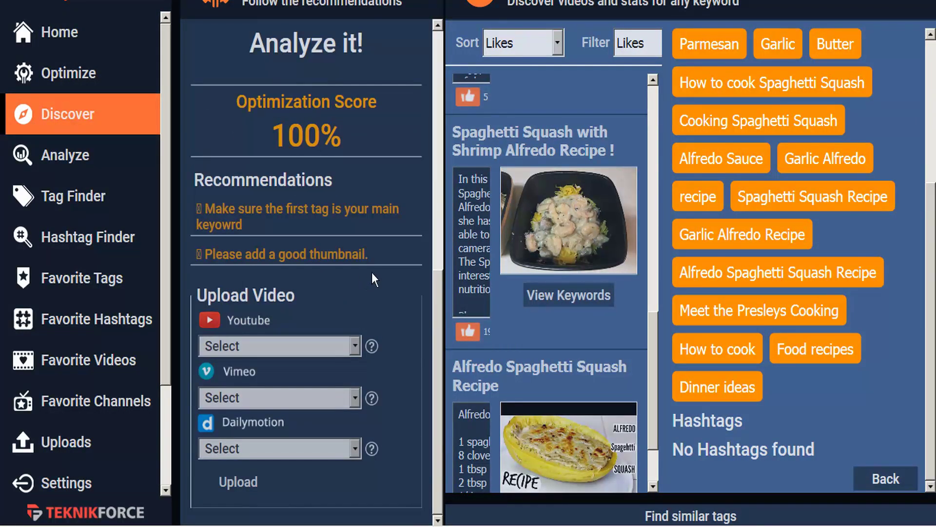
# - Choose the VideoPromoVIP YouTube channel and the available Dailymotion account as upload destinations
pyautogui.click(355, 345)
pyautogui.click(292, 384)
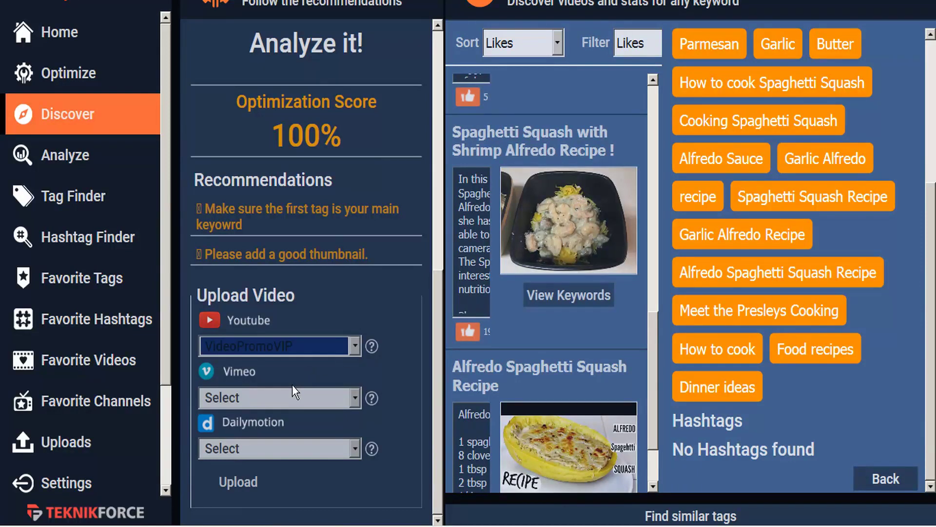
pyautogui.click(356, 451)
pyautogui.click(340, 487)
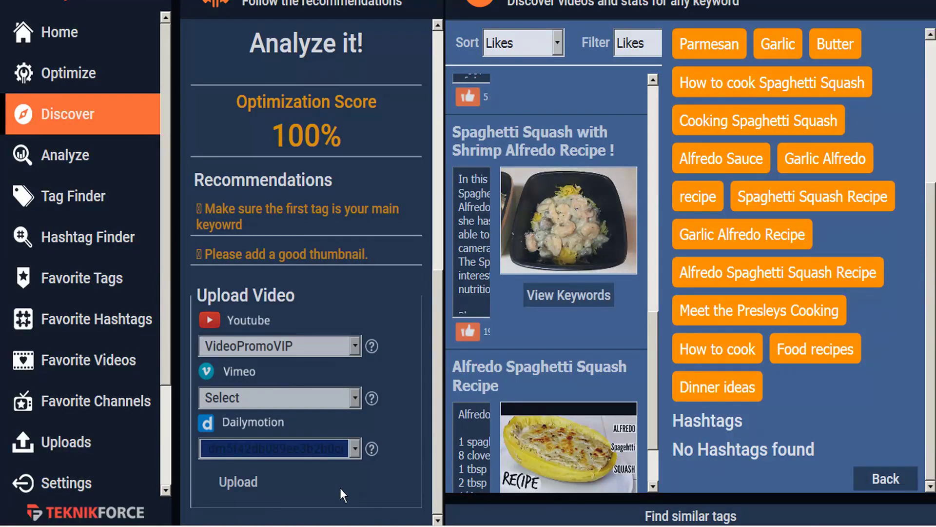
# - Start uploading the video file Spaghetti Squash.mp4 to the chosen accounts
pyautogui.click(233, 488)
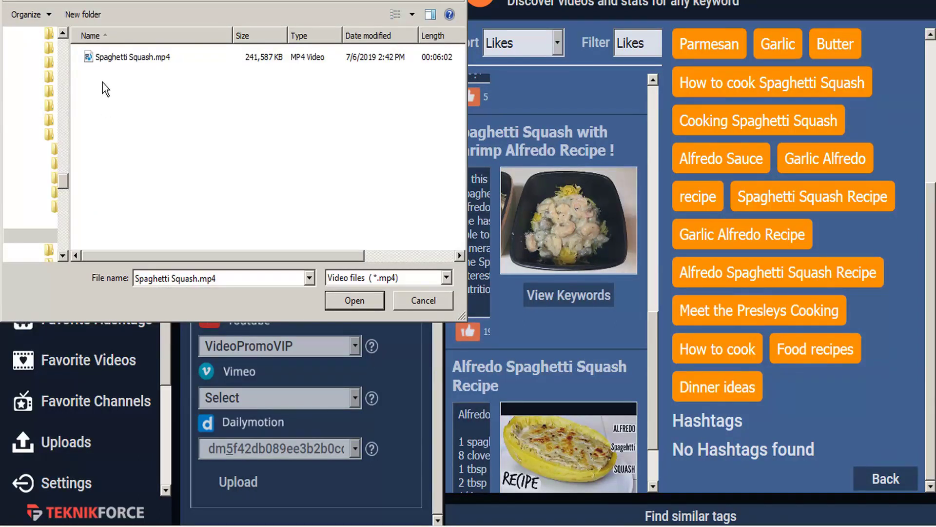
pyautogui.click(111, 60)
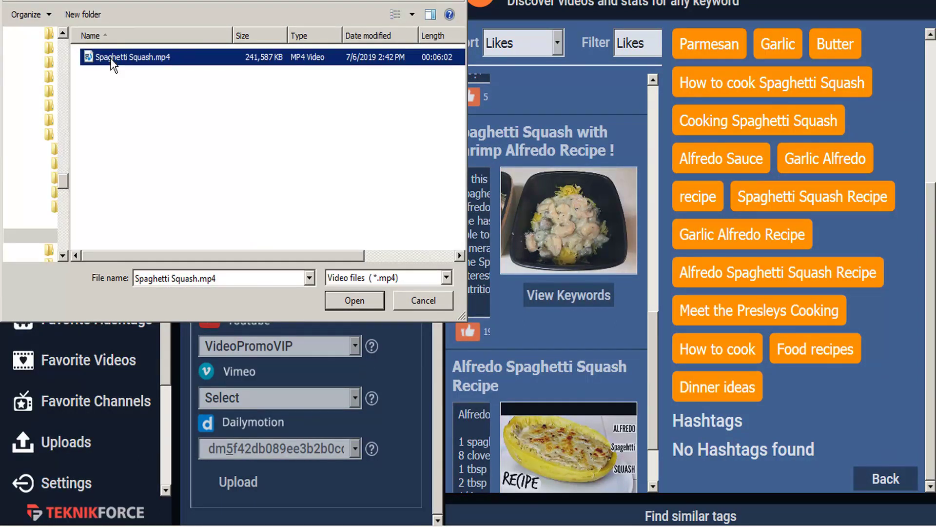
pyautogui.click(355, 301)
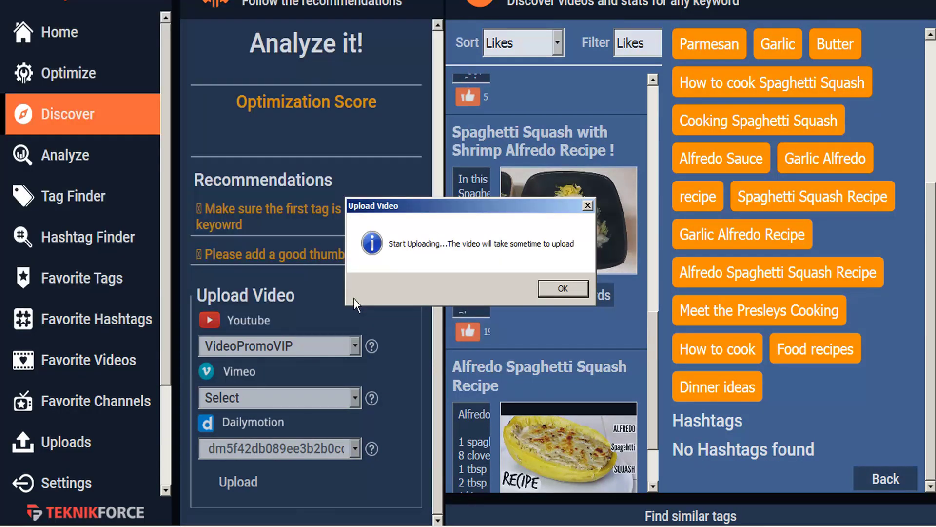